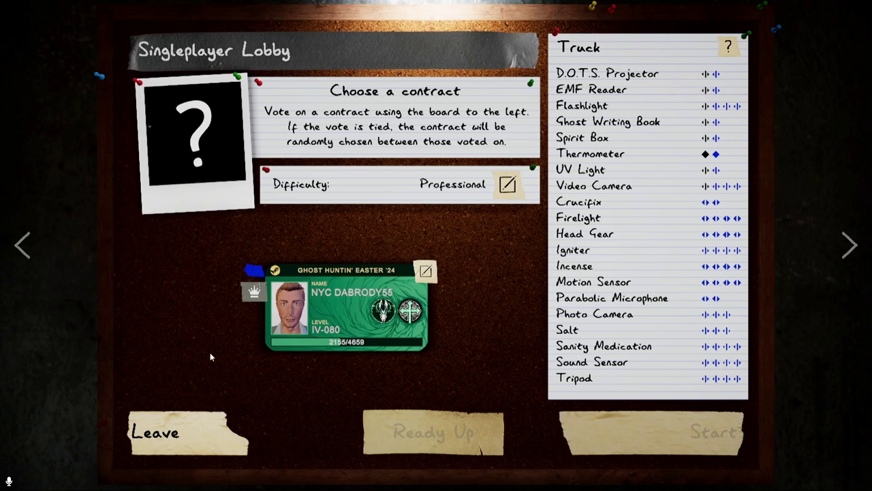
- Vote for the 6 Tanglewood Drive contract on the board, return to the lobby and ready up
{"action": "left_click", "coordinate": [27, 241]}
{"action": "left_click", "coordinate": [221, 161]}
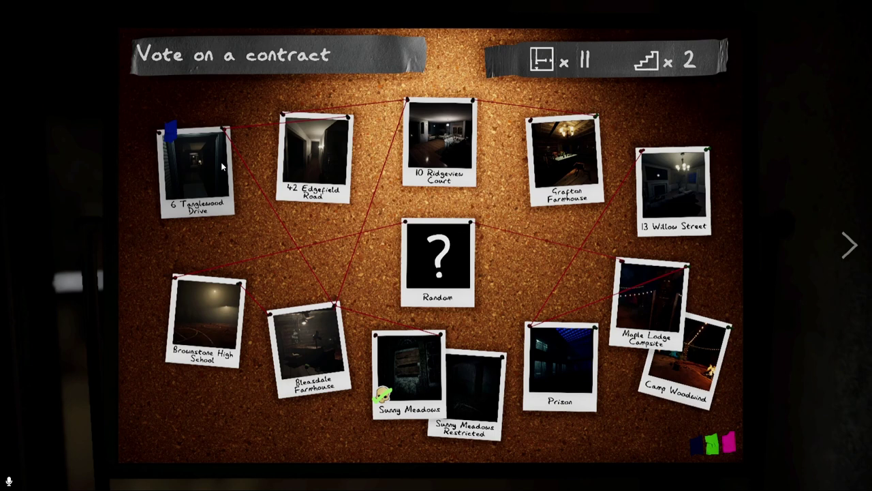
{"action": "left_click", "coordinate": [860, 257]}
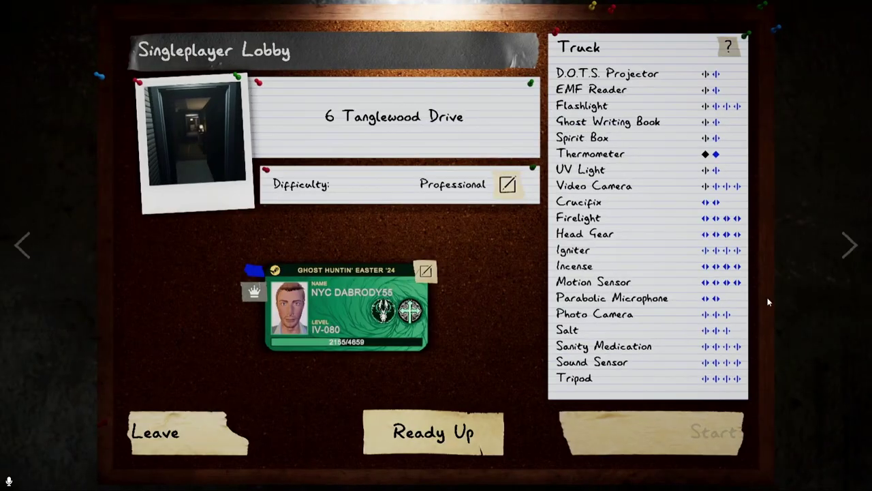
{"action": "left_click", "coordinate": [433, 432]}
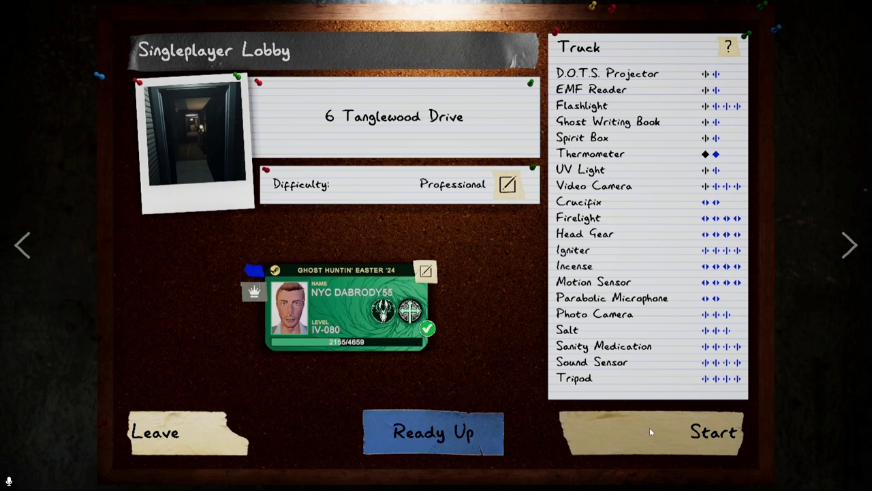
- Start the 6 Tanglewood Drive investigation and load into the truck
{"action": "left_click", "coordinate": [648, 446]}
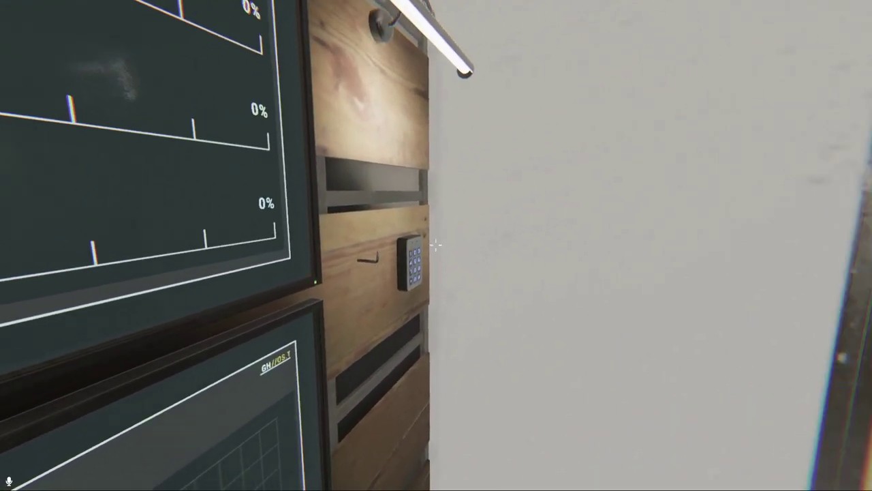
{"action": "key", "text": "e"}
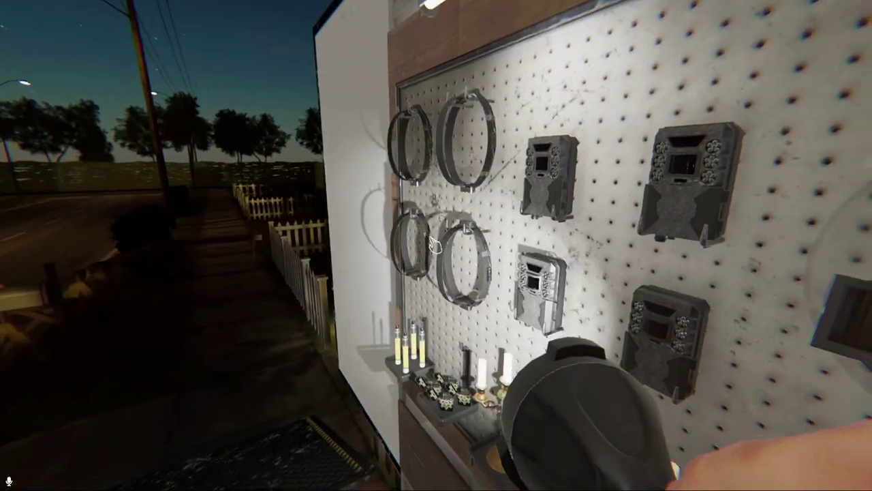
- Take the house key and walk from the truck to the front door
{"action": "key", "text": "w"}
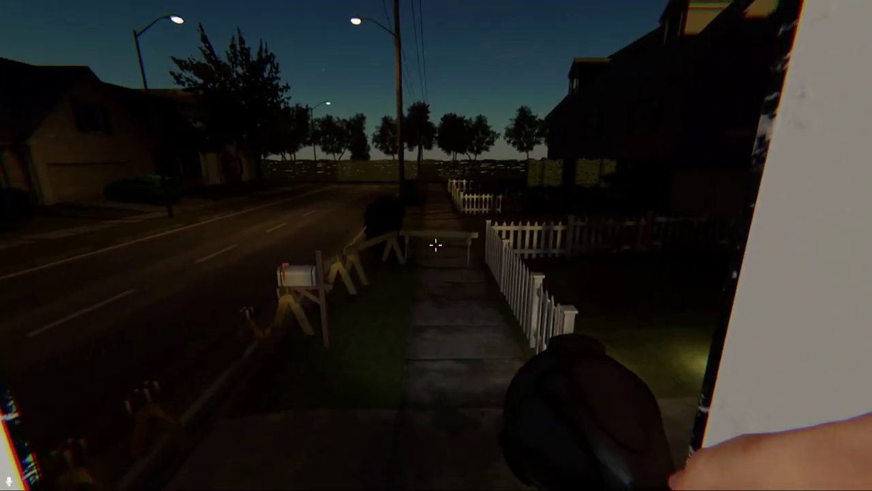
{"action": "key", "text": "w"}
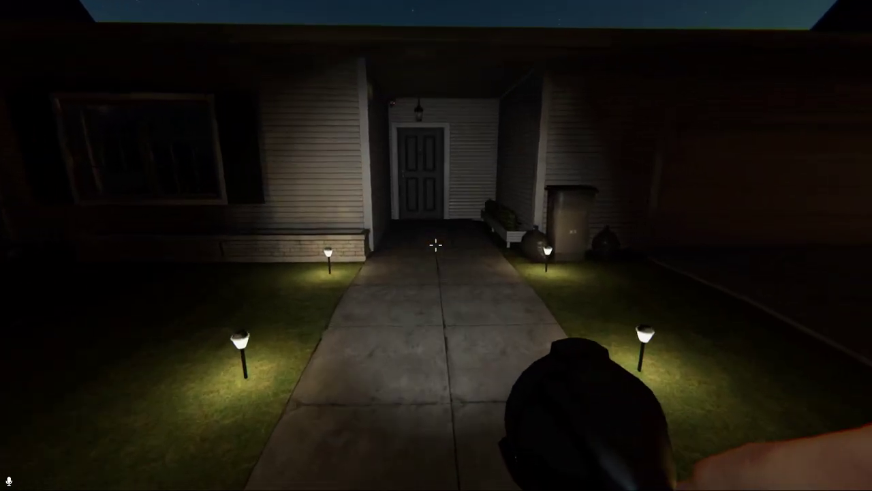
{"action": "key", "text": "w"}
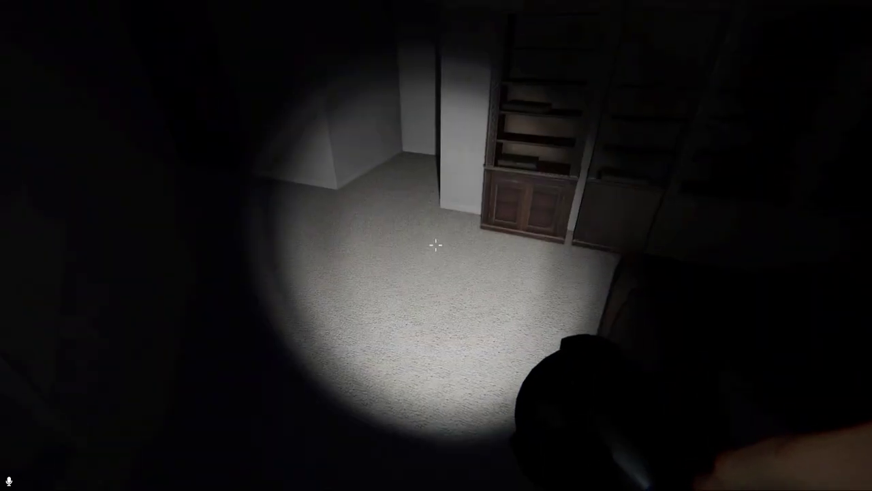
{"action": "scroll", "coordinate": [436, 245], "scroll_direction": "down", "scroll_amount": 1}
{"action": "scroll", "coordinate": [437, 245], "scroll_direction": "down", "scroll_amount": 1}
- Photograph the tarot cards on the side table and open the journal
{"action": "key", "text": "w"}
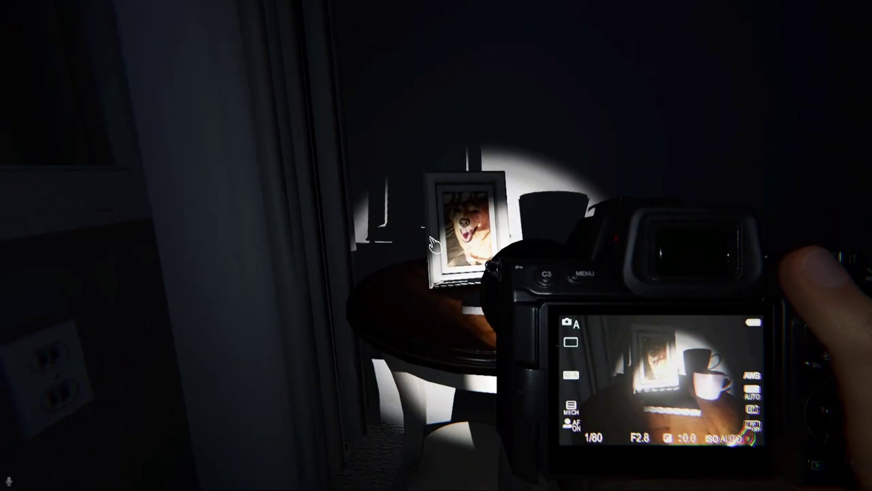
{"action": "left_click", "coordinate": [437, 246]}
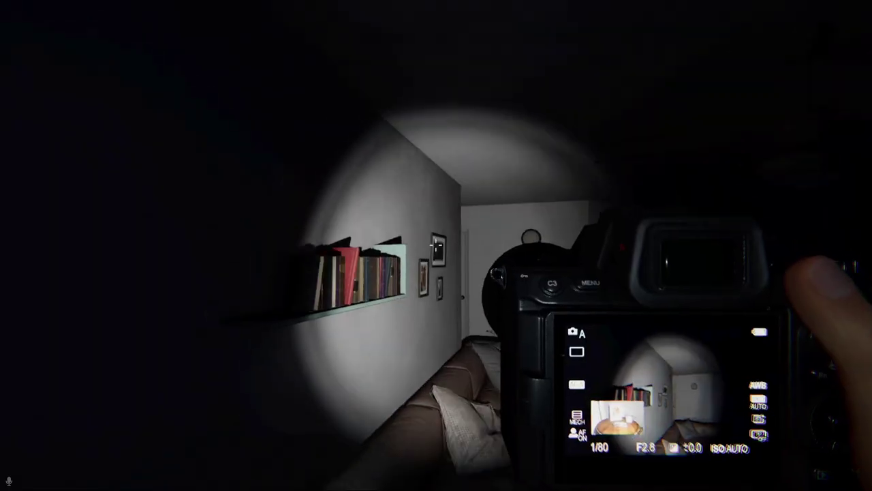
{"action": "key", "text": "j"}
- Check the journal photos, switch to the flashlight and enter the laundry room and garage
{"action": "left_click", "coordinate": [399, 32]}
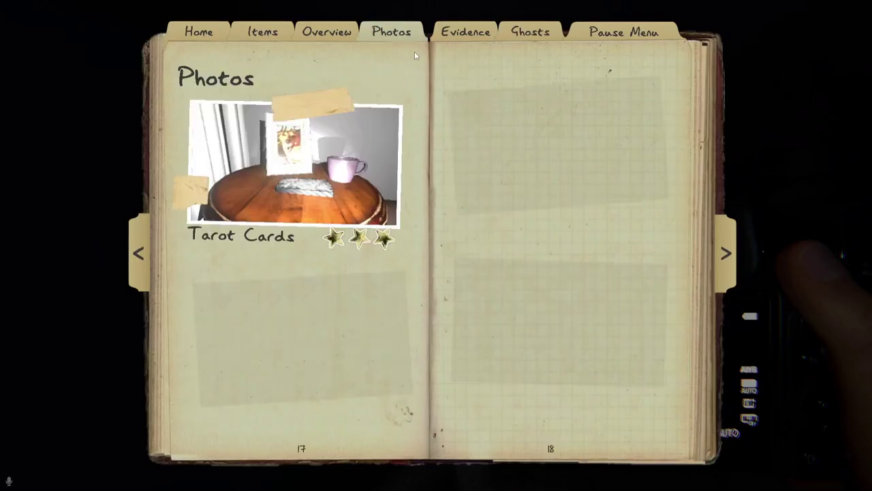
{"action": "key", "text": "j"}
{"action": "key", "text": "q"}
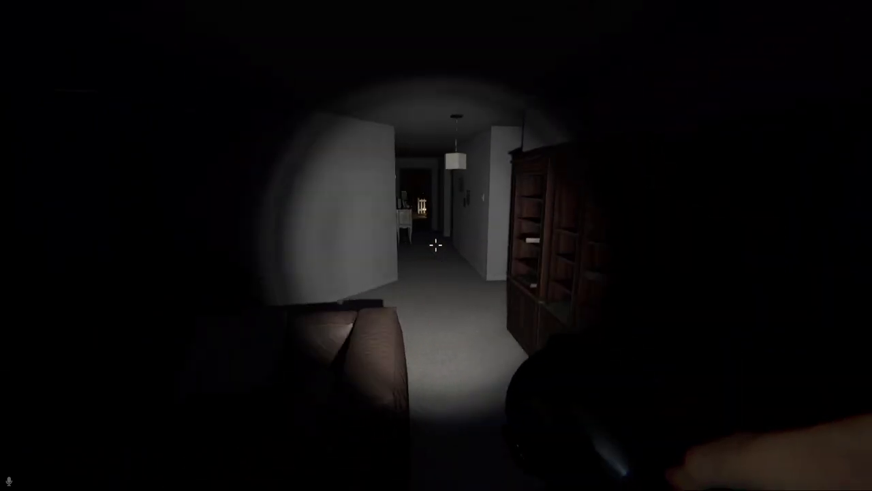
{"action": "key", "text": "w"}
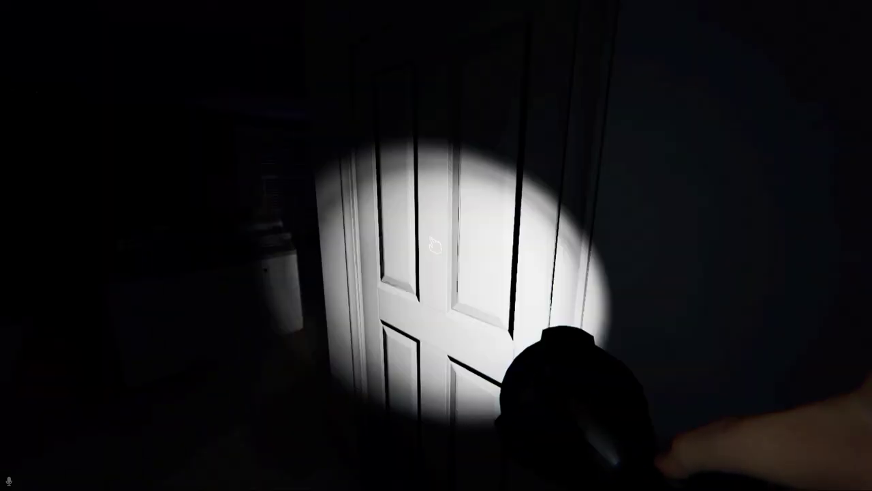
{"action": "left_click", "coordinate": [437, 245]}
{"action": "key", "text": "w"}
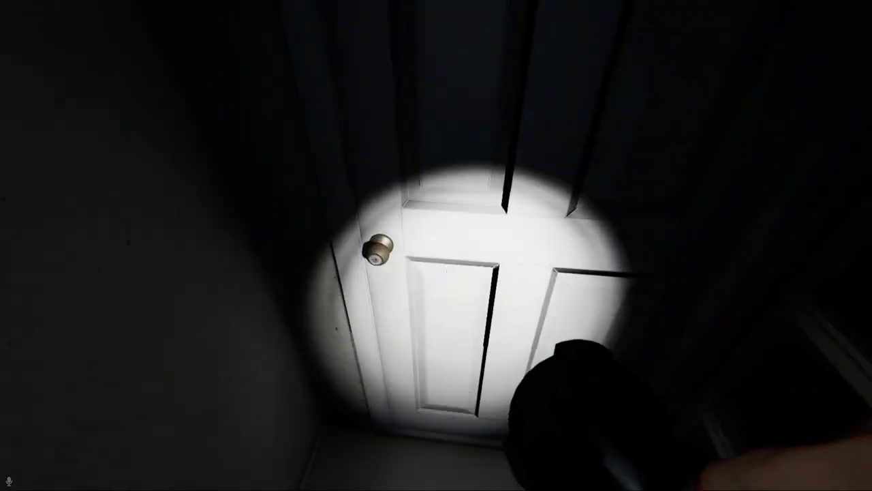
{"action": "left_click", "coordinate": [436, 245]}
{"action": "key", "text": "w"}
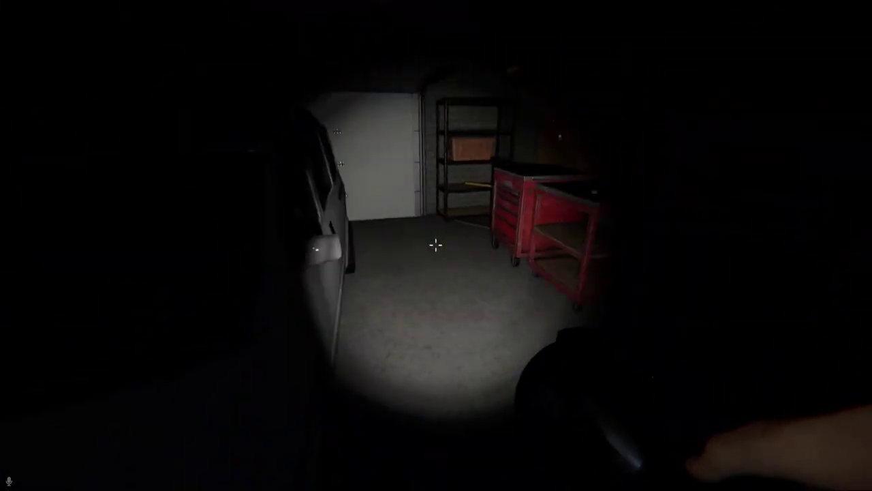
- Search the garage, dining room, kitchen and basement, ending facing the stairs up
{"action": "key", "text": "w"}
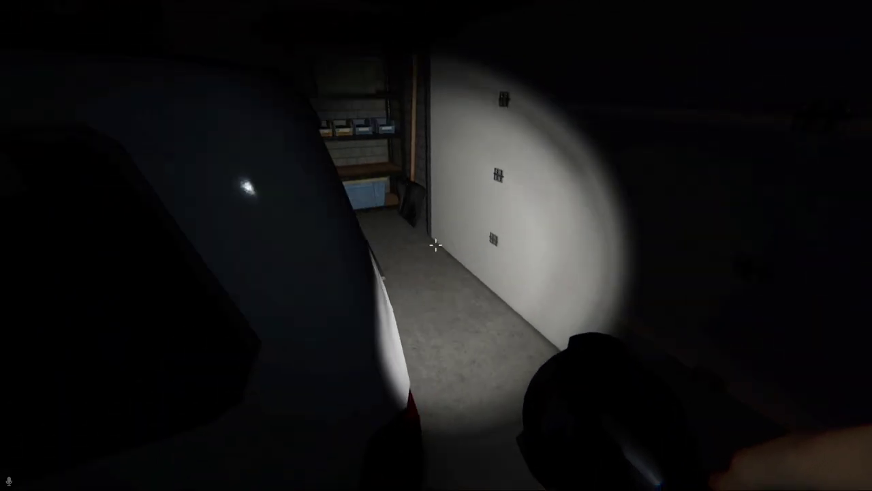
{"action": "key", "text": "w"}
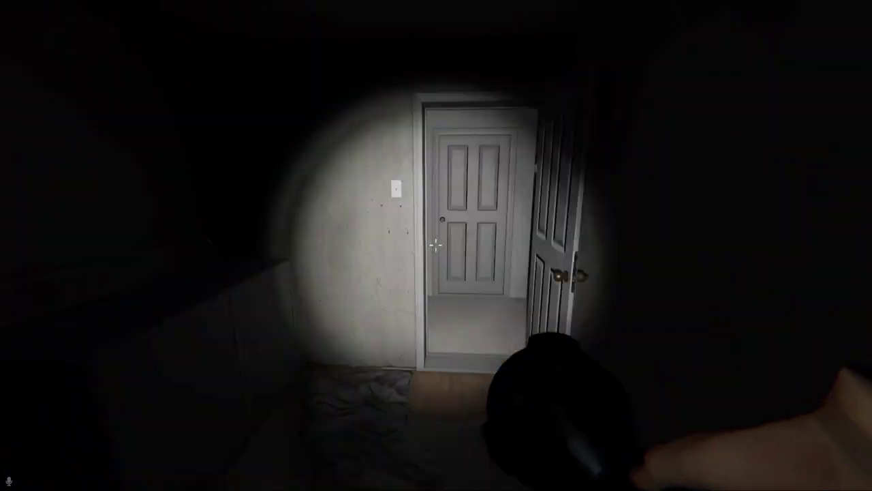
{"action": "key", "text": "w"}
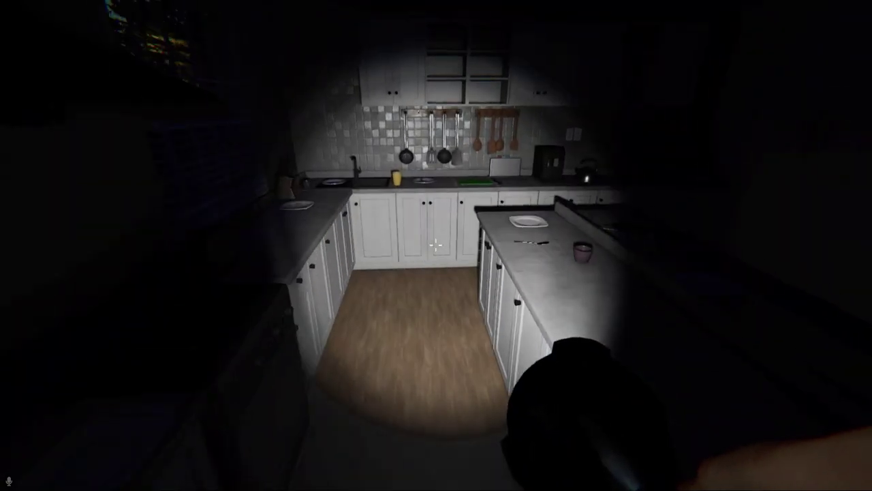
{"action": "key", "text": "w"}
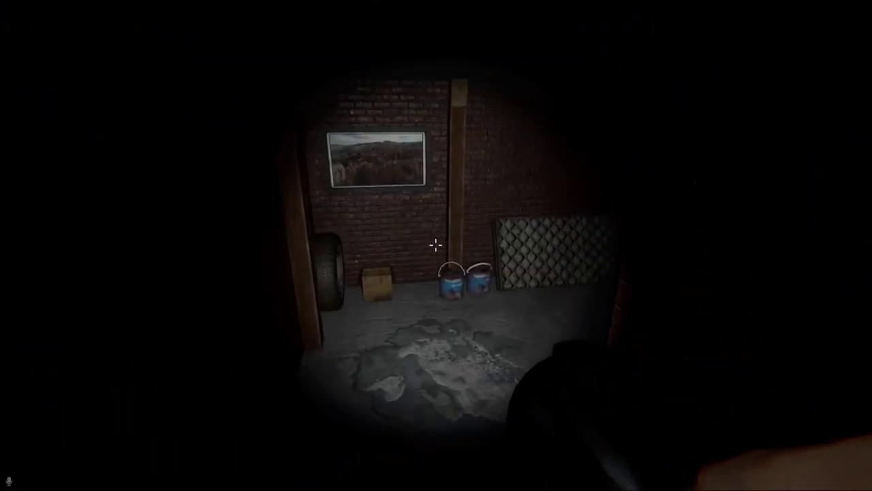
{"action": "key", "text": "w"}
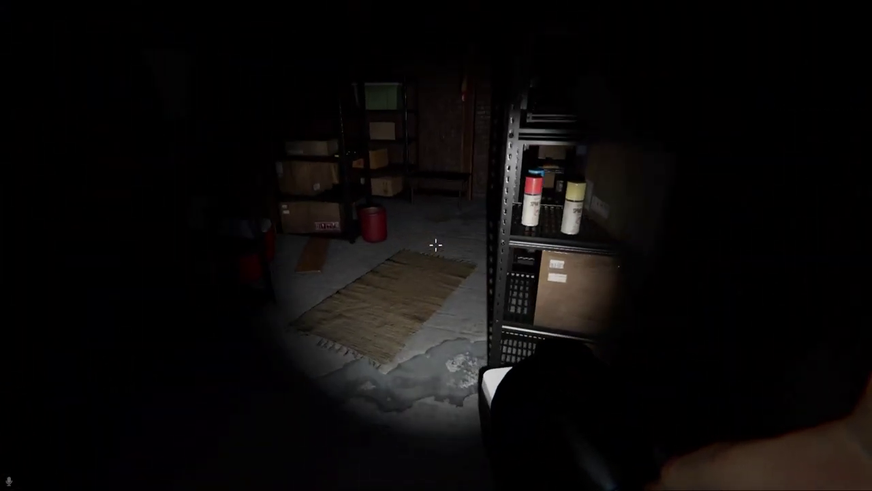
{"action": "key", "text": "w"}
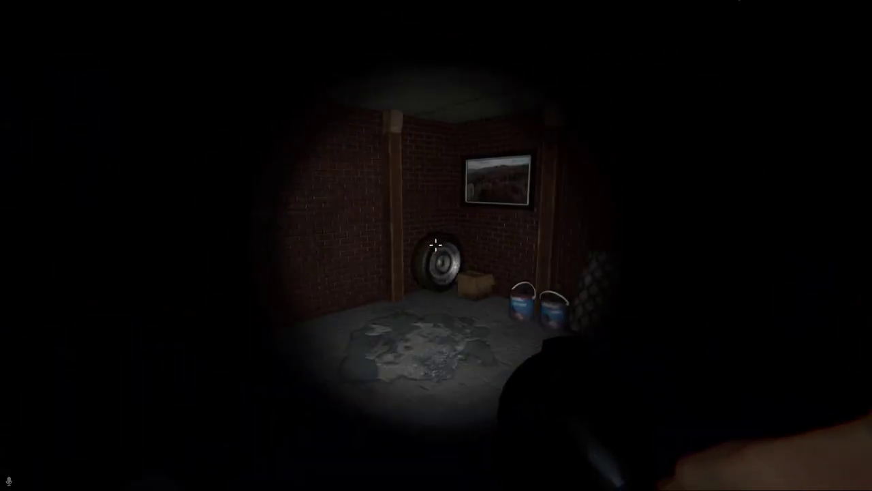
{"action": "key", "text": "w"}
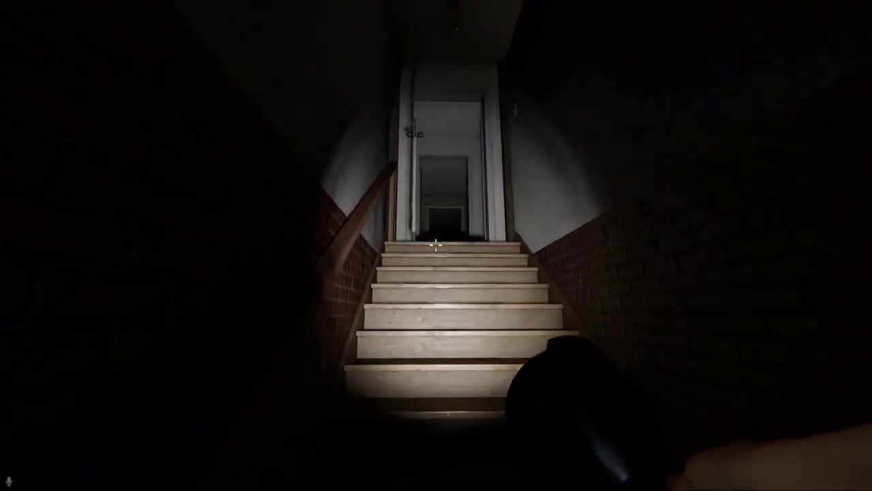
{"action": "key", "text": "w"}
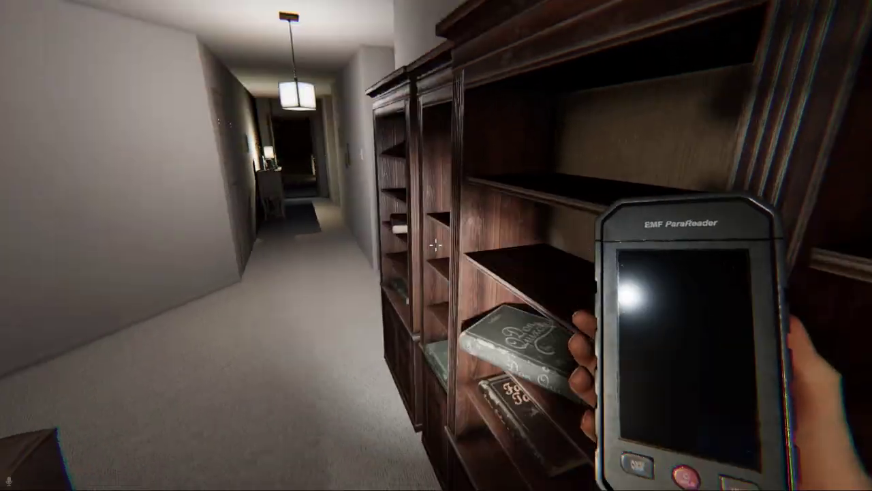
- Walk from the living room down the hallway and power on the EMF reader
{"action": "key", "text": "w"}
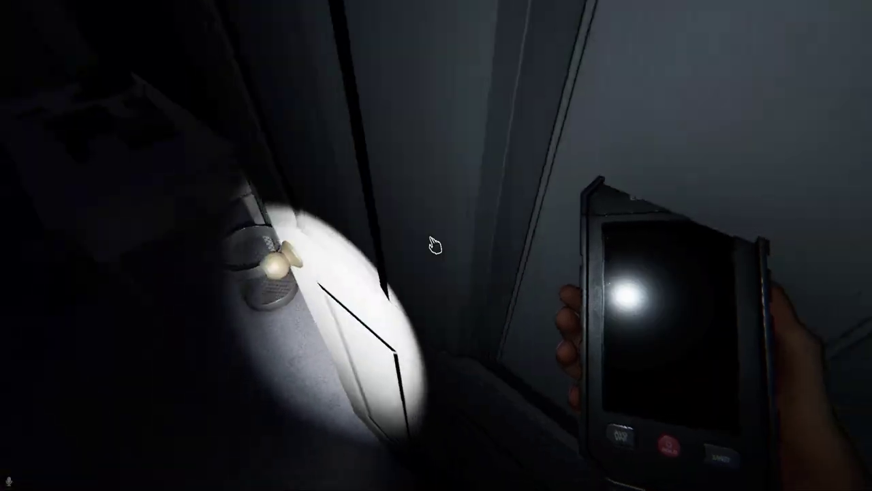
{"action": "key", "text": "w"}
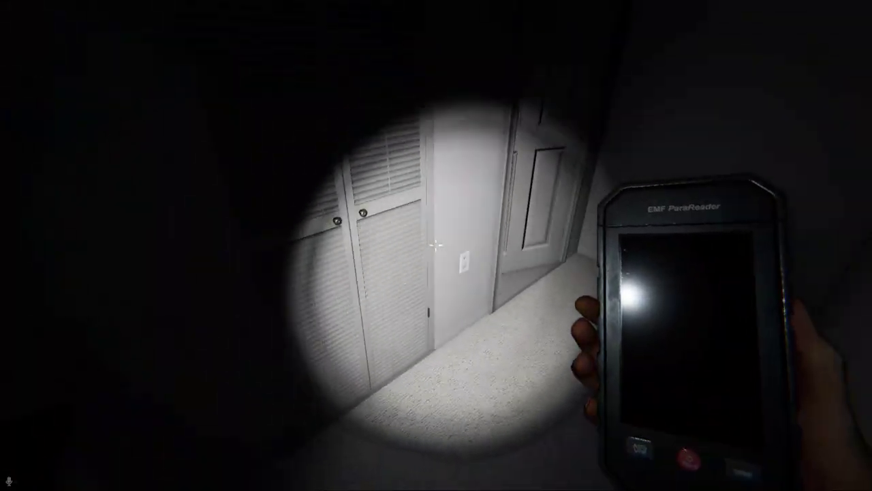
{"action": "right_click", "coordinate": [436, 244]}
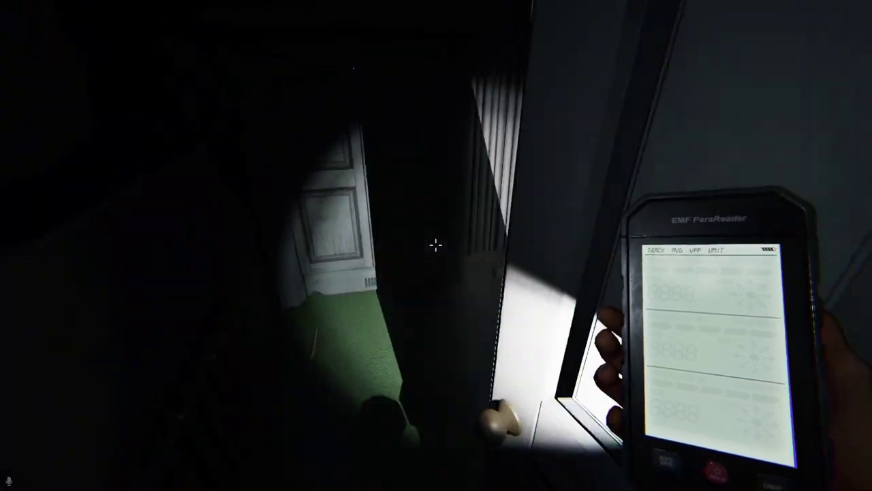
{"action": "key", "text": "q"}
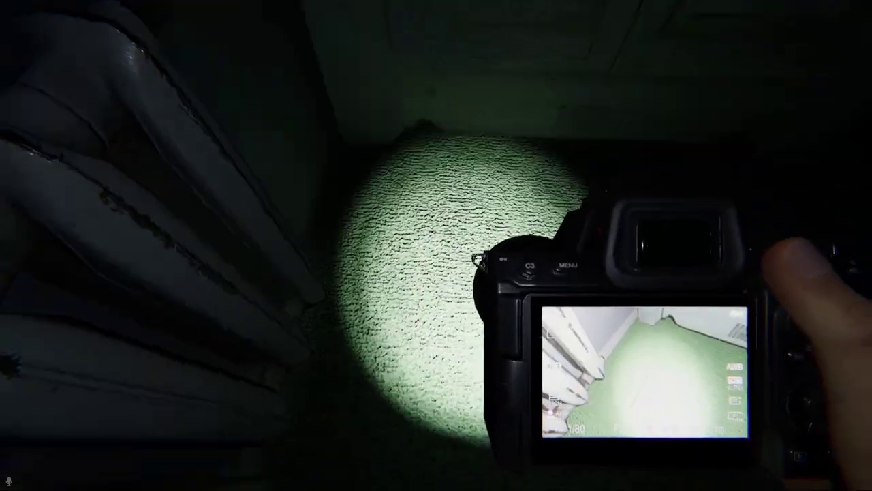
{"action": "key", "text": "q"}
{"action": "key", "text": "q"}
{"action": "right_click", "coordinate": [436, 245]}
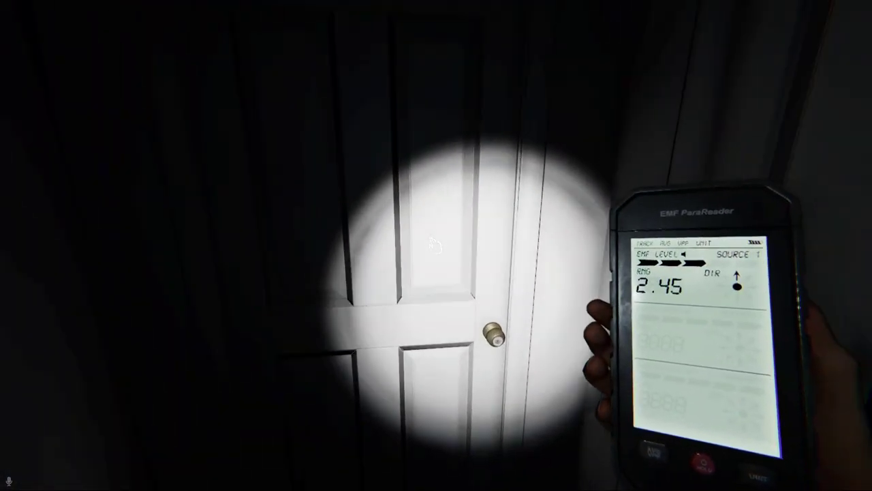
- Sweep the blue bedroom with the EMF reader and return to the hallway
{"action": "left_click", "coordinate": [436, 246]}
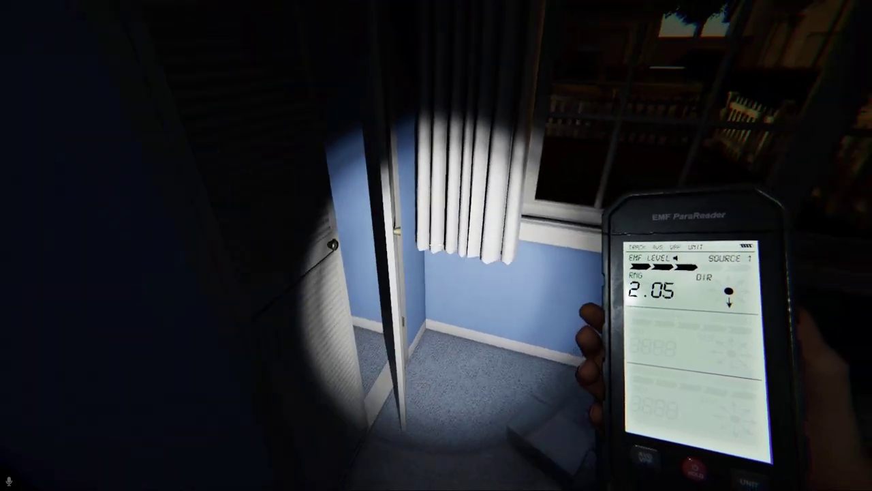
{"action": "key", "text": "w"}
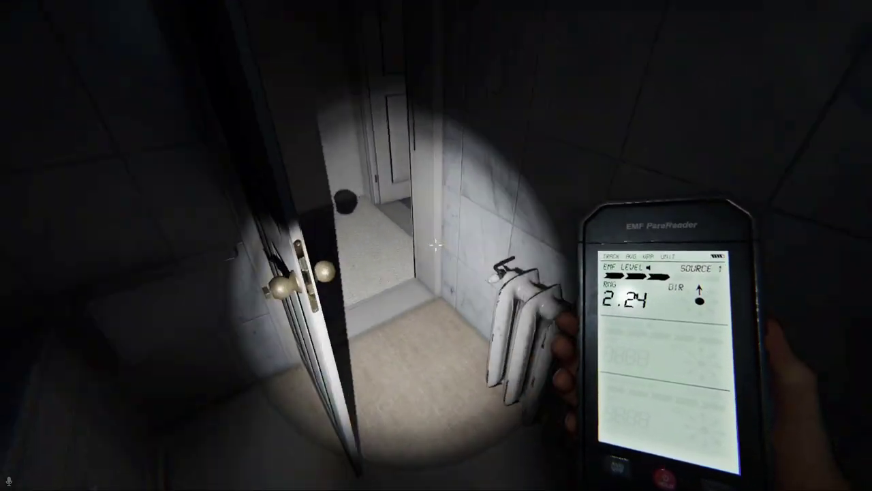
{"action": "key", "text": "w"}
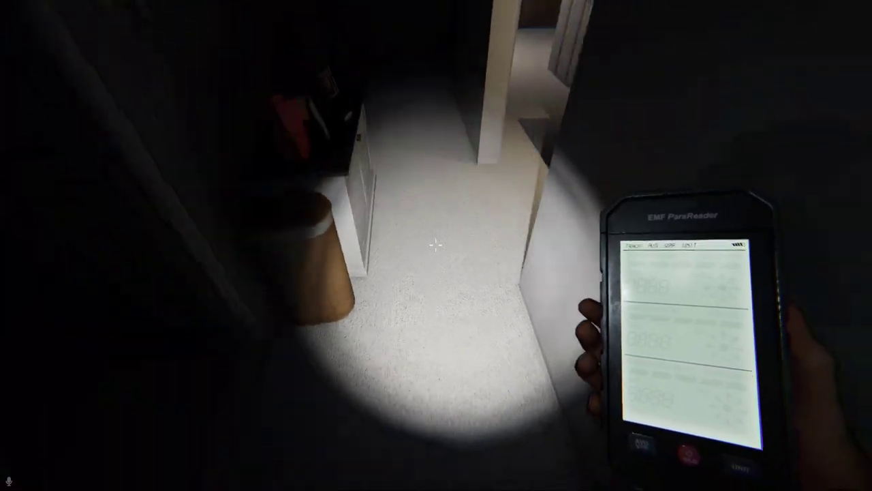
{"action": "key", "text": "w"}
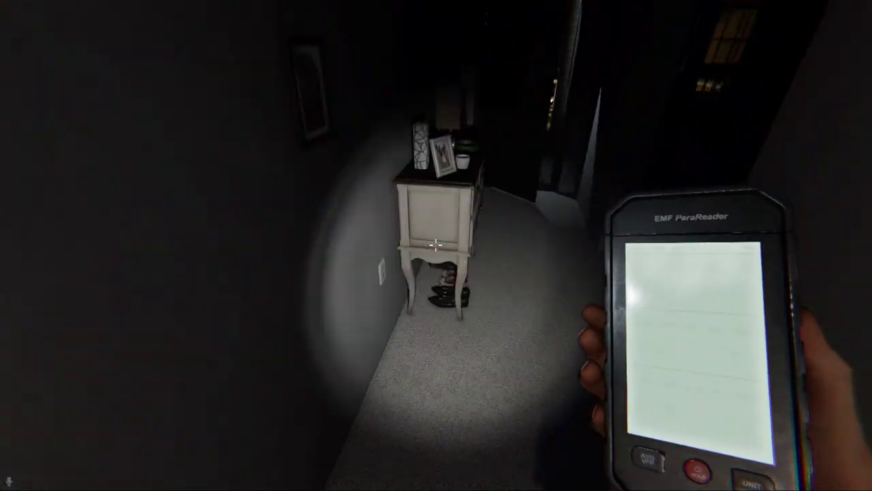
- Leave through the front door, cycling through camera, flashlight and EMF reader
{"action": "key", "text": "q"}
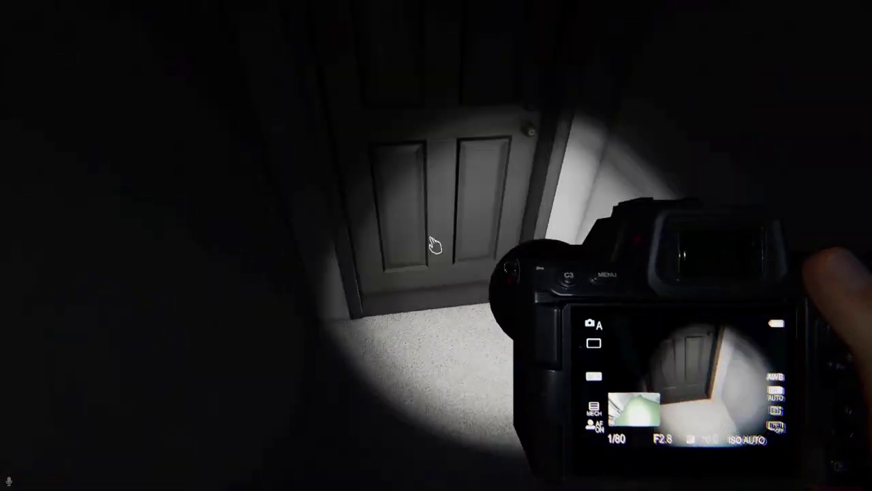
{"action": "left_click_drag", "start_coordinate": [436, 244], "coordinate": [434, 245]}
{"action": "key", "text": "w"}
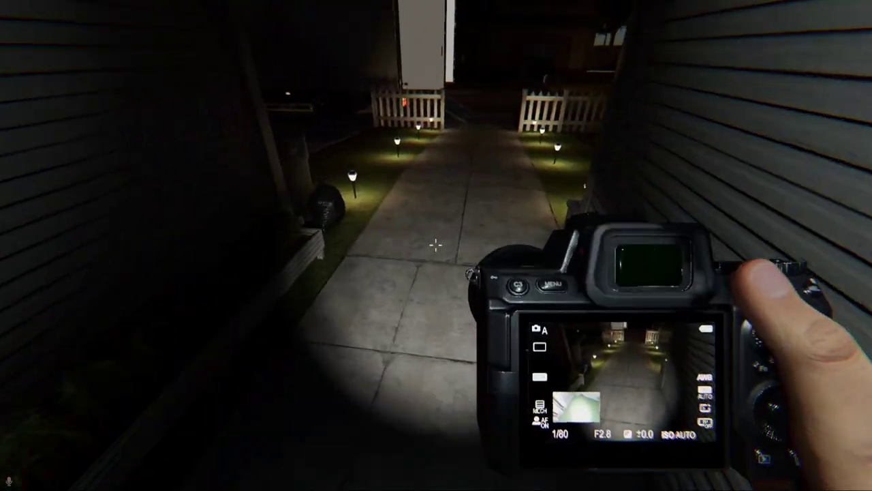
{"action": "key", "text": "q"}
{"action": "key", "text": "q"}
{"action": "key", "text": "w"}
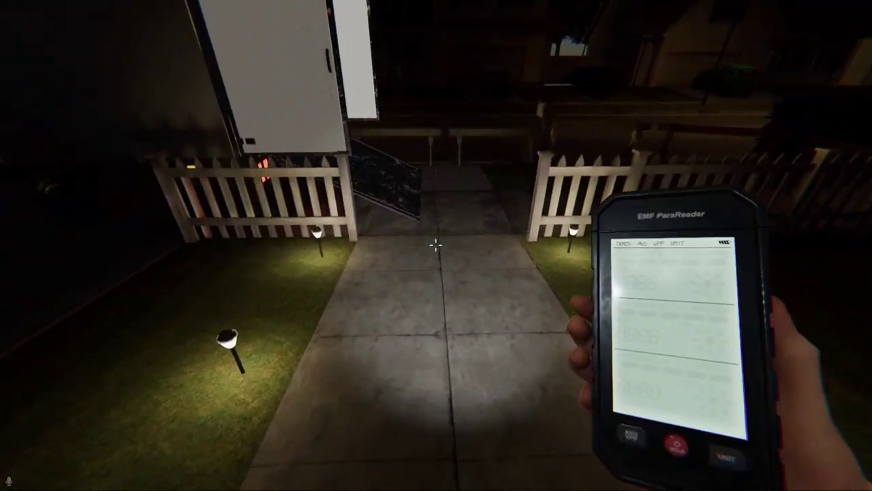
- Walk into the truck, read the 76% team sanity monitor and open the journal
{"action": "key", "text": "w"}
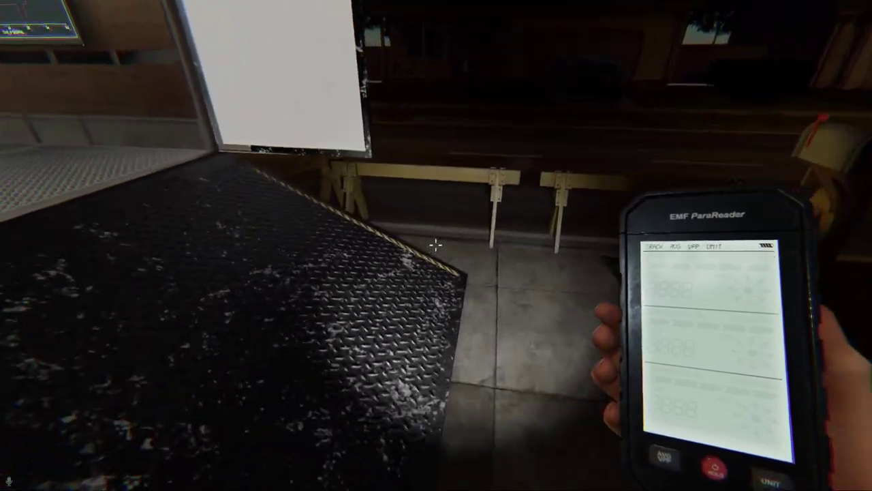
{"action": "key", "text": "w"}
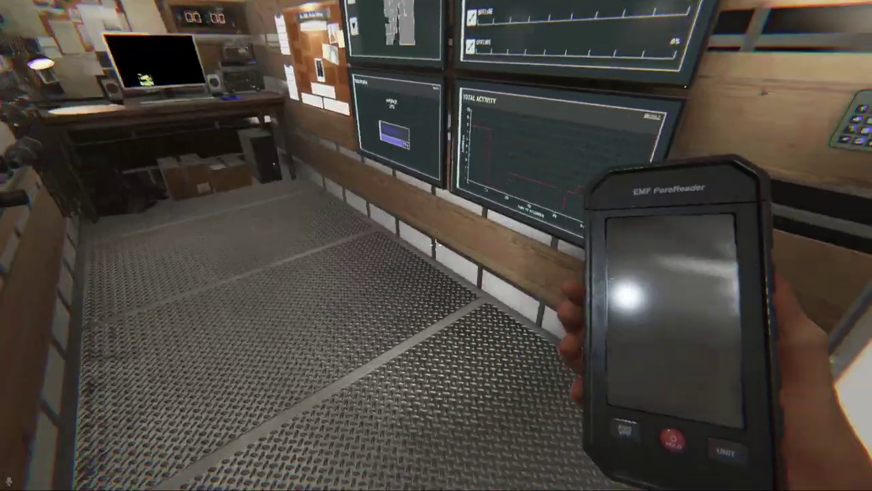
{"action": "key", "text": "w"}
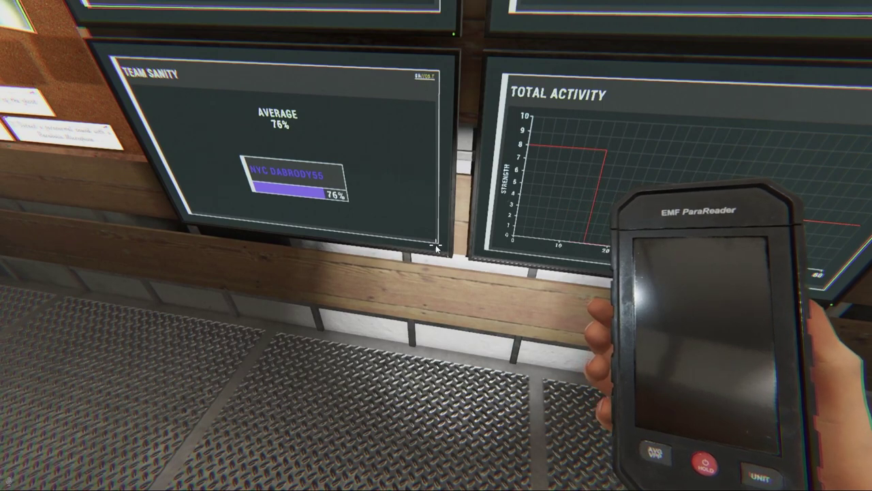
{"action": "key", "text": "Escape"}
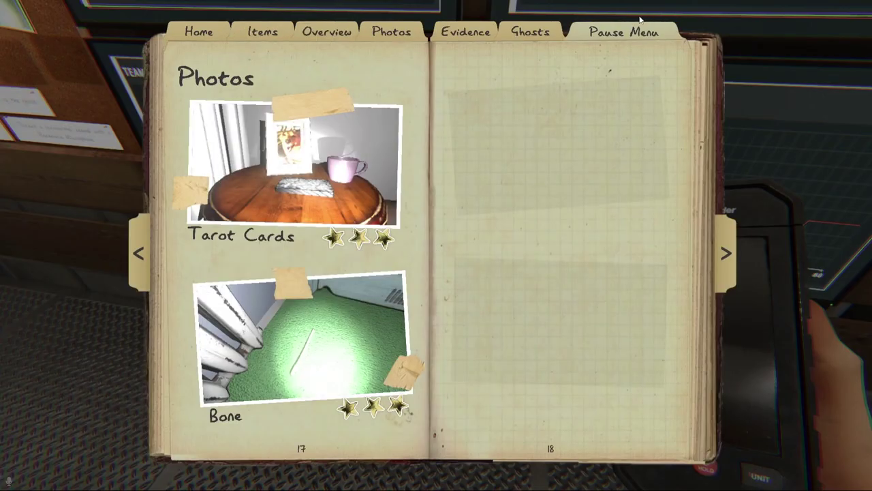
- Close the journal and walk from the truck through the front door toward the living room
{"action": "key", "text": "Escape"}
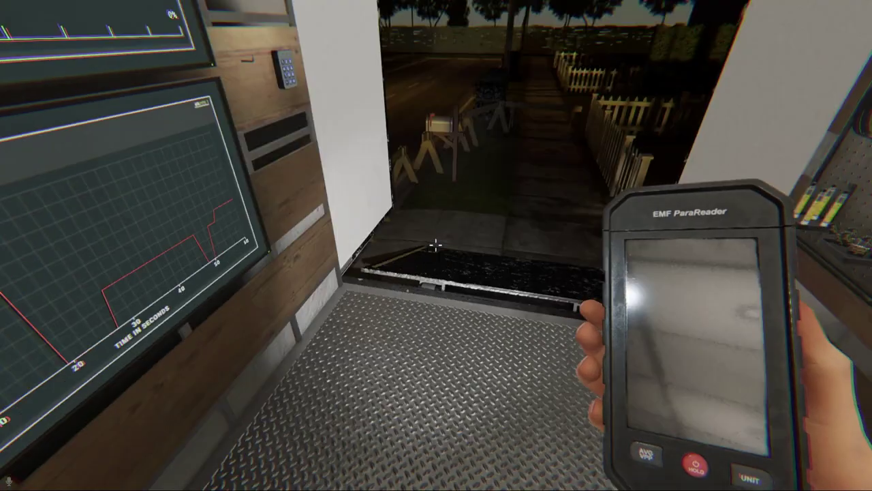
{"action": "key", "text": "w"}
{"action": "key", "text": "w"}
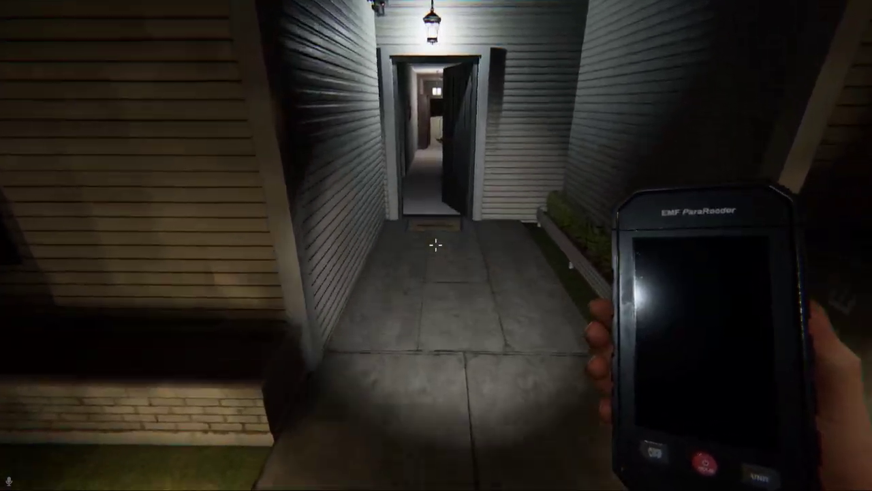
{"action": "key", "text": "w"}
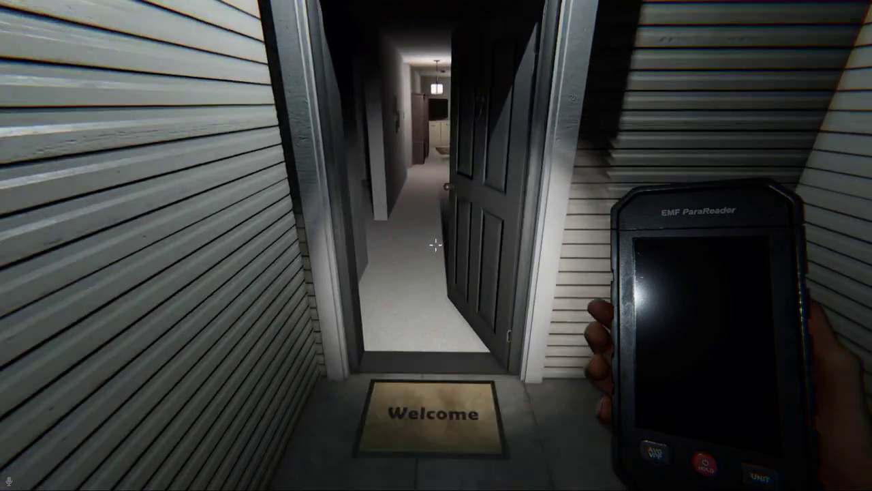
{"action": "key", "text": "w"}
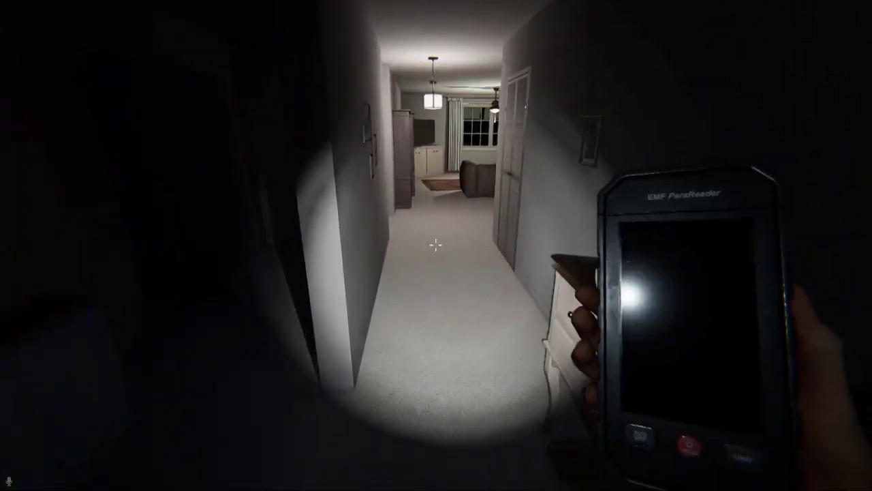
{"action": "right_click", "coordinate": [435, 244]}
{"action": "key", "text": "w"}
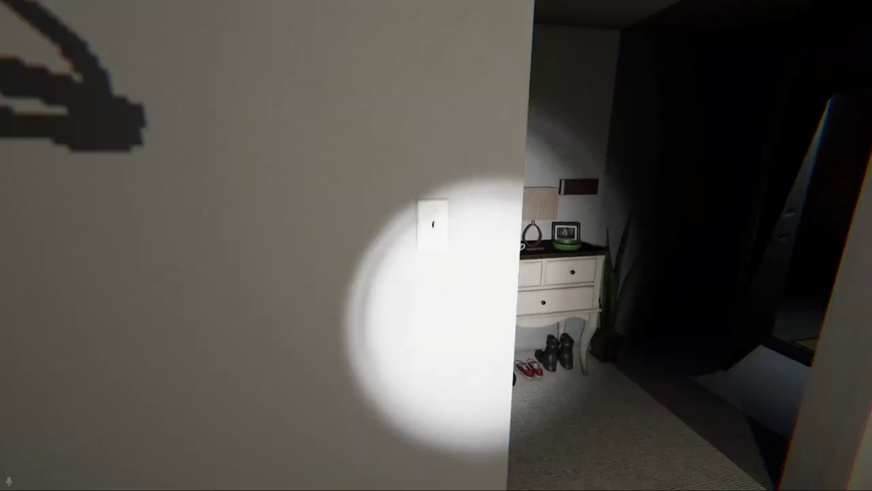
{"action": "key", "text": "w"}
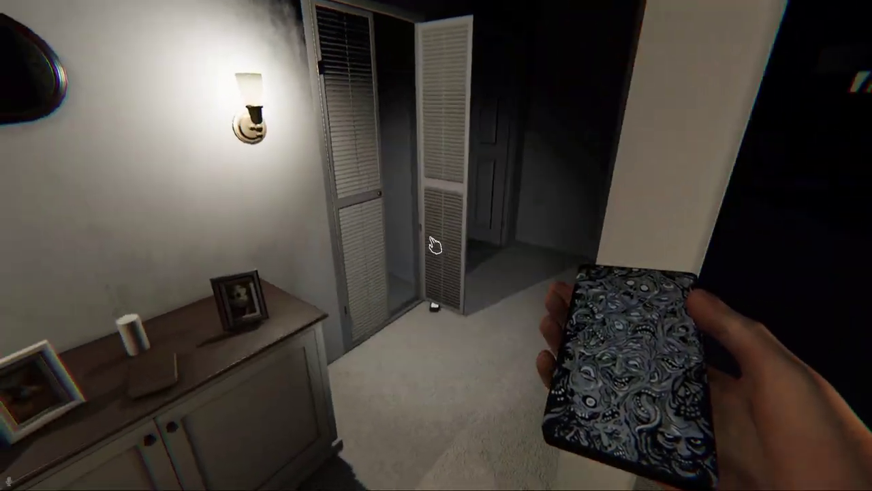
- Drop the phone on the floor and walk the hallway back to the dresser and closet doors
{"action": "key", "text": "g"}
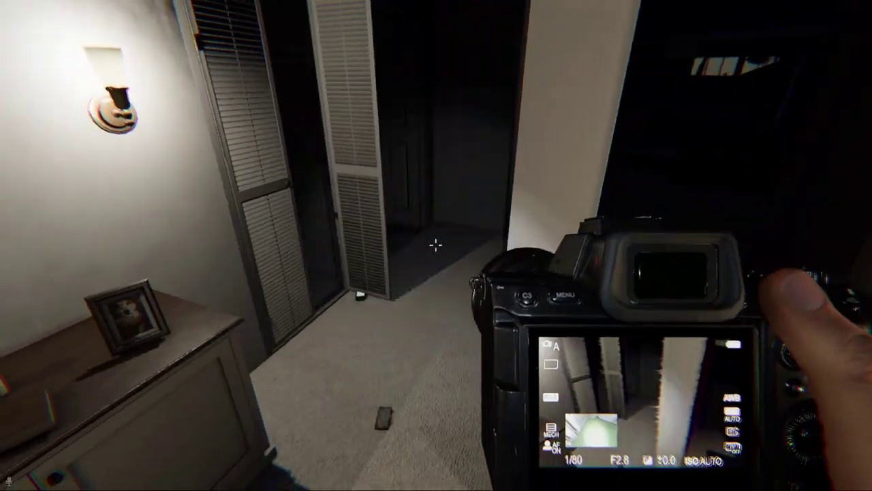
{"action": "key", "text": "w"}
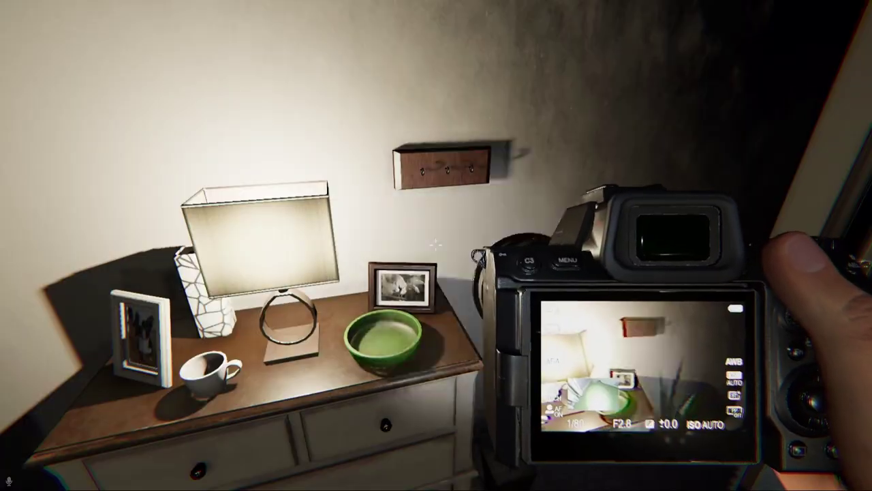
{"action": "key", "text": "w"}
{"action": "key", "text": "w"}
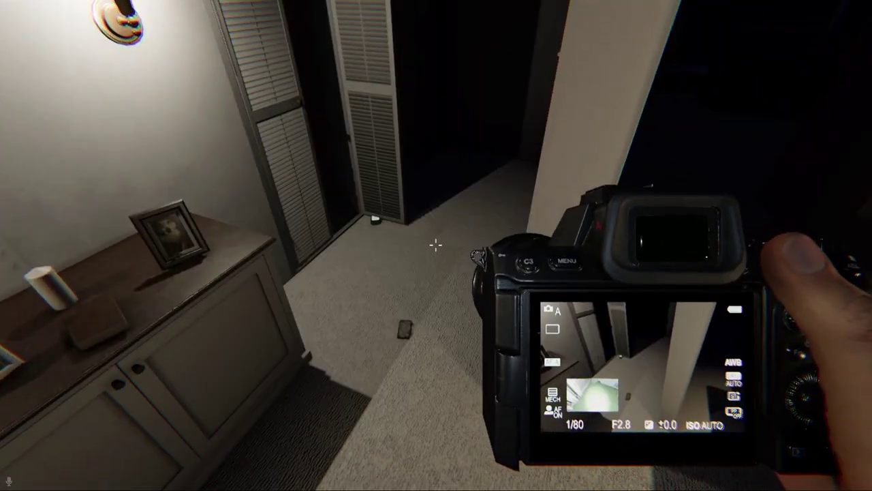
{"action": "scroll", "coordinate": [436, 246], "scroll_direction": "down", "scroll_amount": 1}
{"action": "key", "text": "w"}
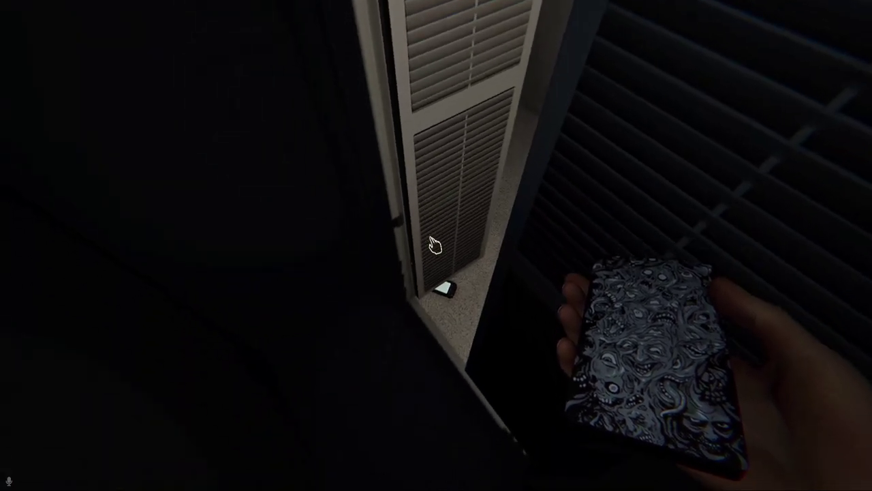
- Drop the EMF reader on the closet floor and draw a first tarot card
{"action": "key", "text": "q"}
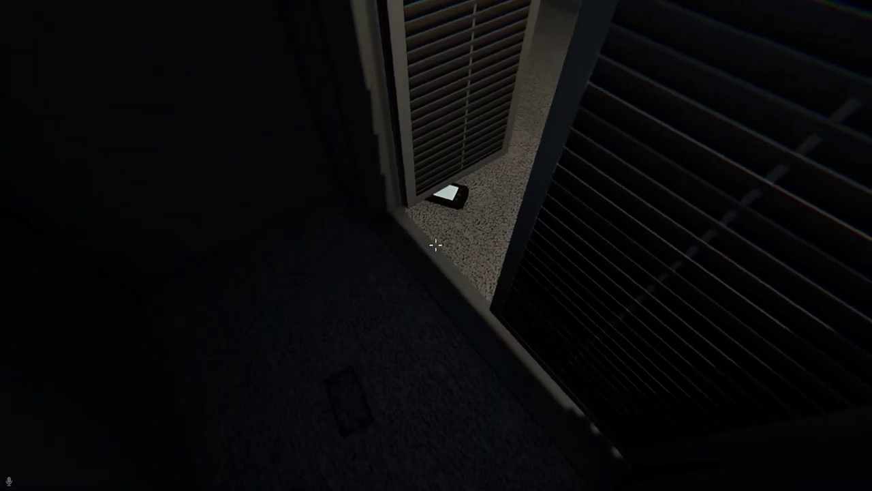
{"action": "key", "text": "g"}
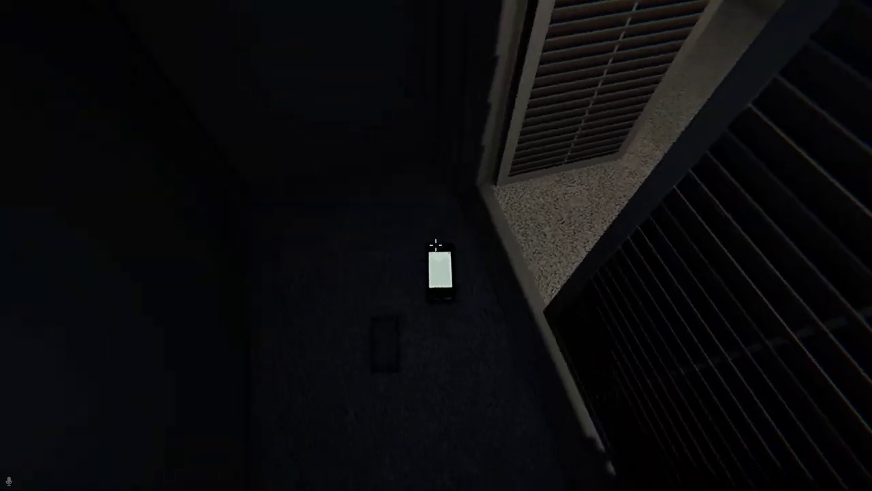
{"action": "key", "text": "q"}
{"action": "right_click", "coordinate": [436, 246]}
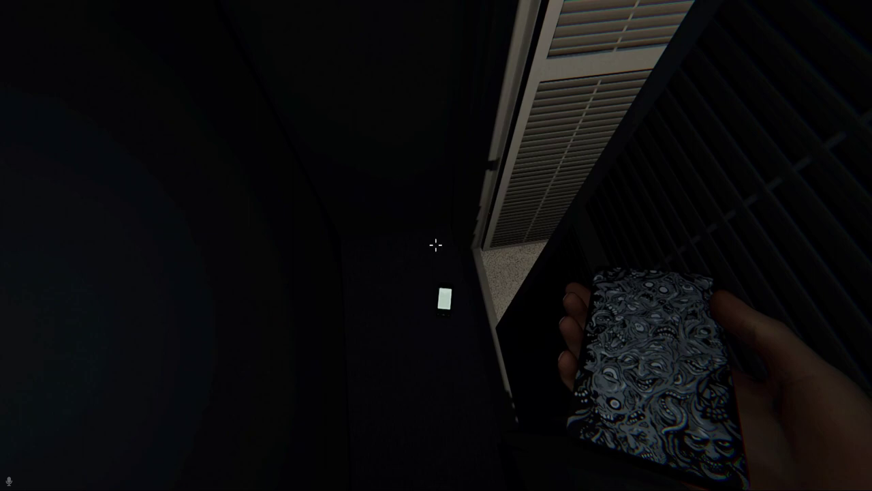
- Draw The Moon, The Tower and The Moon, then put away the used-up deck
{"action": "right_click", "coordinate": [436, 246]}
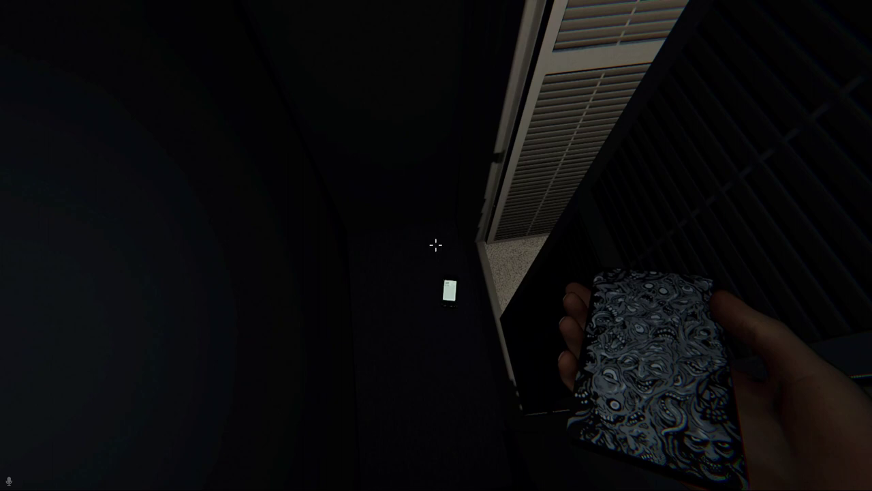
{"action": "right_click", "coordinate": [436, 244]}
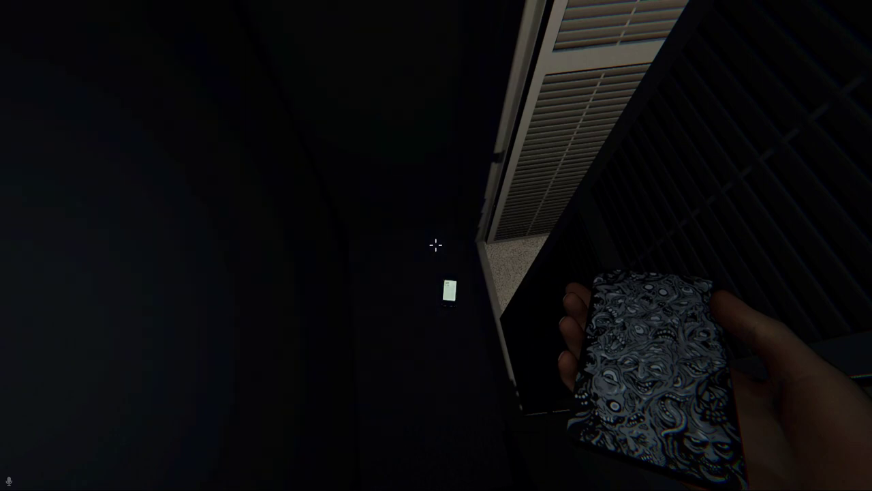
{"action": "right_click", "coordinate": [436, 245]}
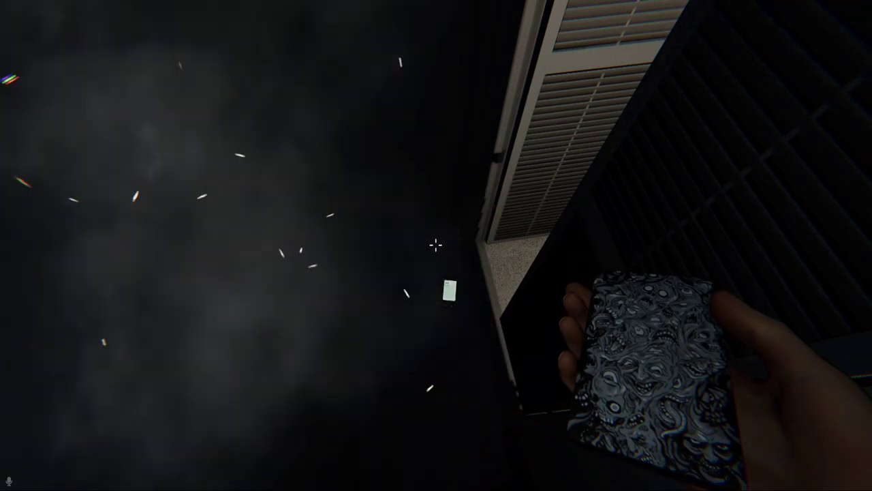
{"action": "key", "text": "q"}
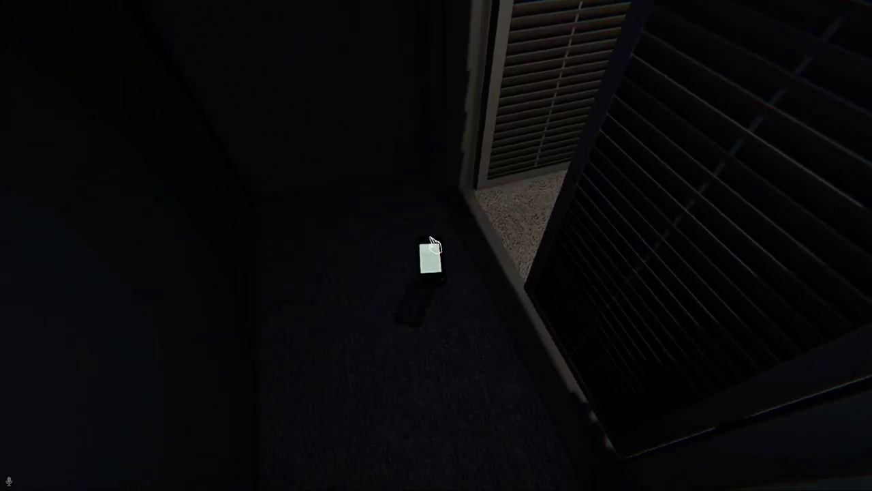
- Pick up and re-drop the EMF reader, then lift and replace the phone
{"action": "key", "text": "e"}
{"action": "key", "text": "q"}
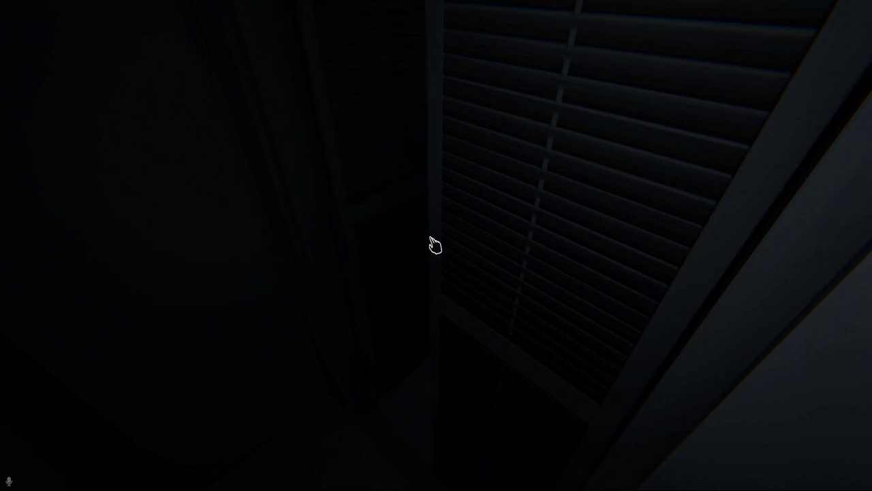
{"action": "left_click", "coordinate": [435, 244]}
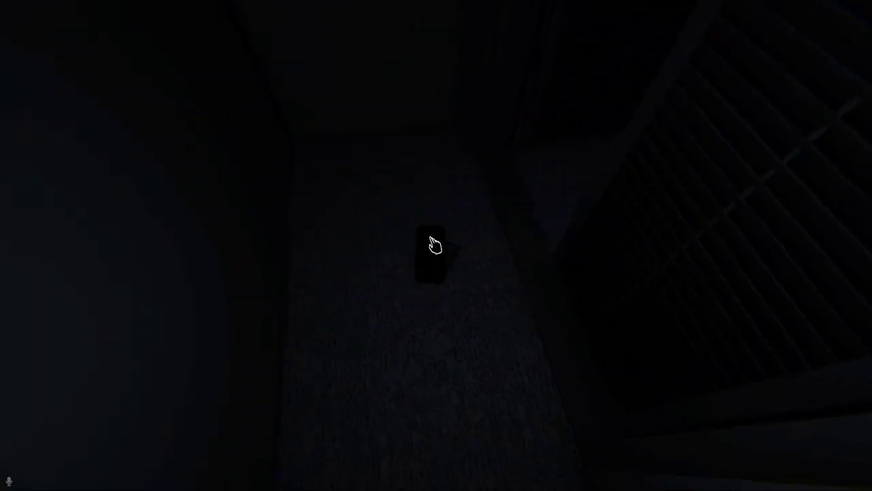
{"action": "left_click", "coordinate": [437, 244]}
{"action": "left_click", "coordinate": [437, 244]}
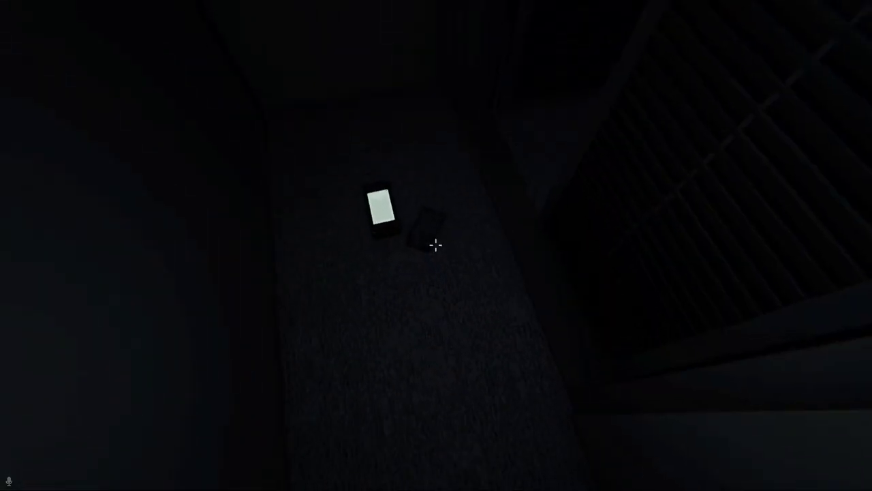
- Pick up the second tarot deck beside the phone and draw The Devil
{"action": "left_click", "coordinate": [436, 244]}
{"action": "left_click", "coordinate": [436, 244]}
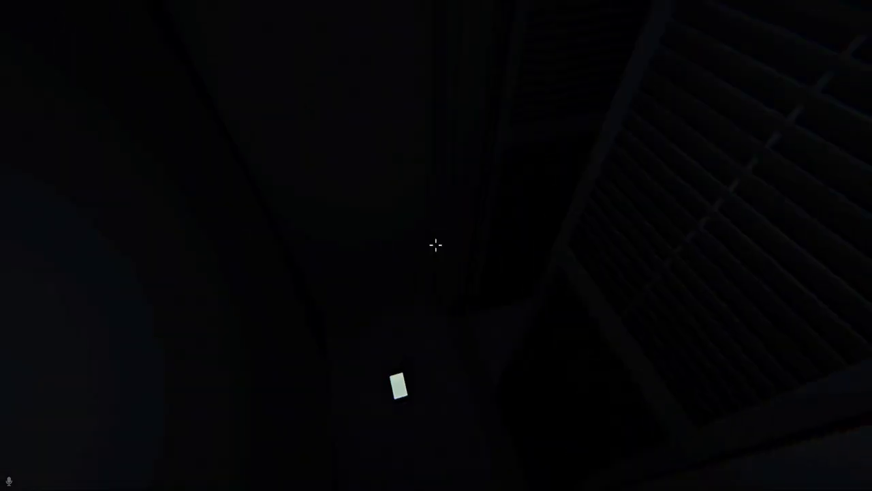
{"action": "key", "text": "q"}
{"action": "right_click", "coordinate": [436, 245]}
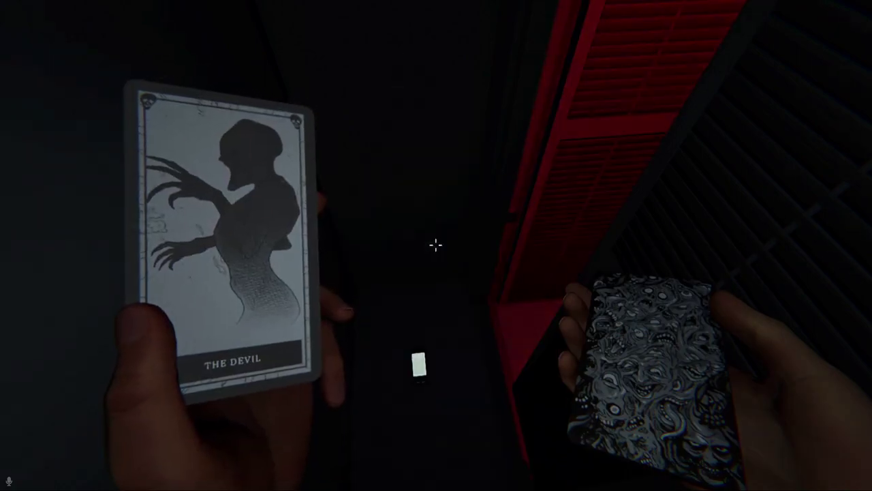
- Draw three tarot cards, including The Tower and The Hermit, then stow the deck with the flashlight on
{"action": "key", "text": "q"}
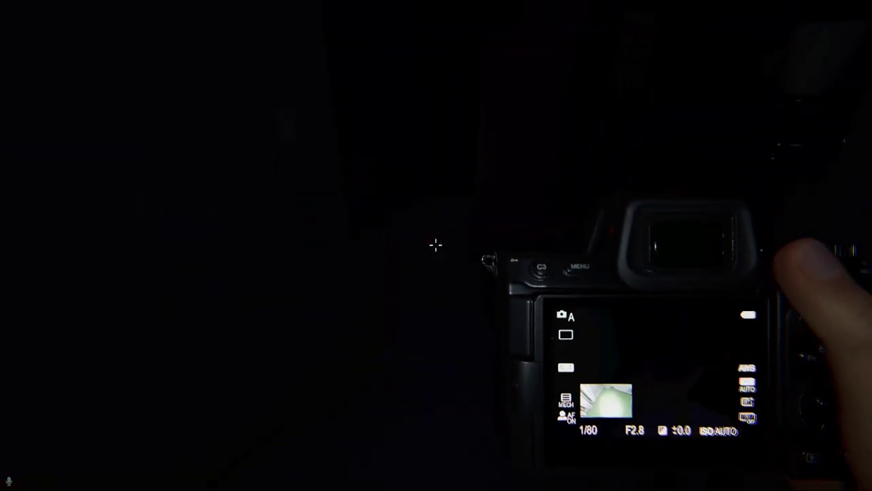
{"action": "right_click", "coordinate": [436, 245]}
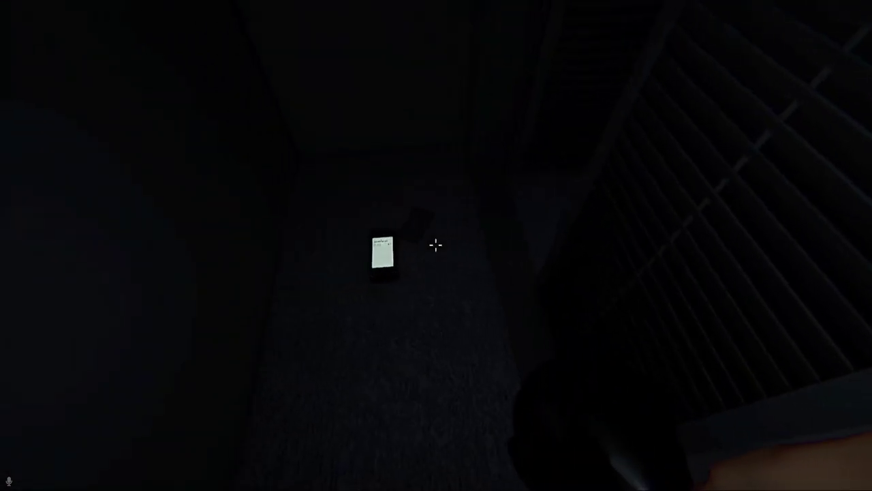
{"action": "scroll", "coordinate": [437, 245], "scroll_direction": "down", "scroll_amount": 1}
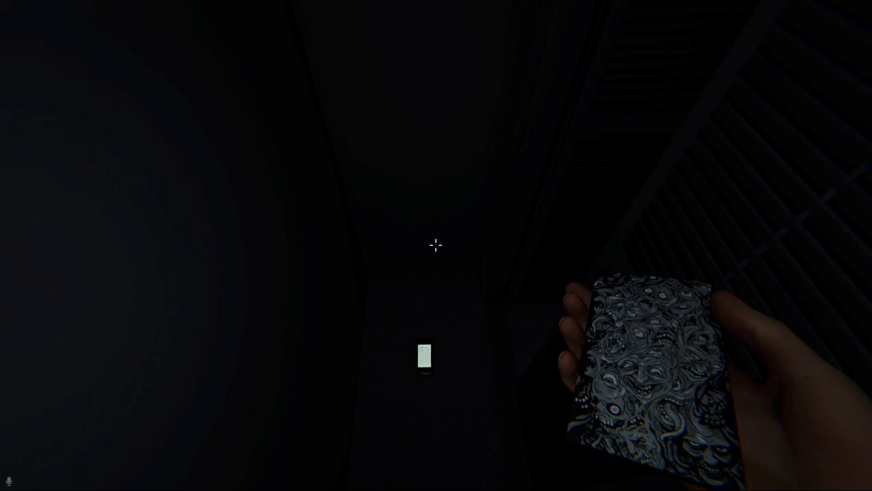
{"action": "right_click", "coordinate": [436, 245]}
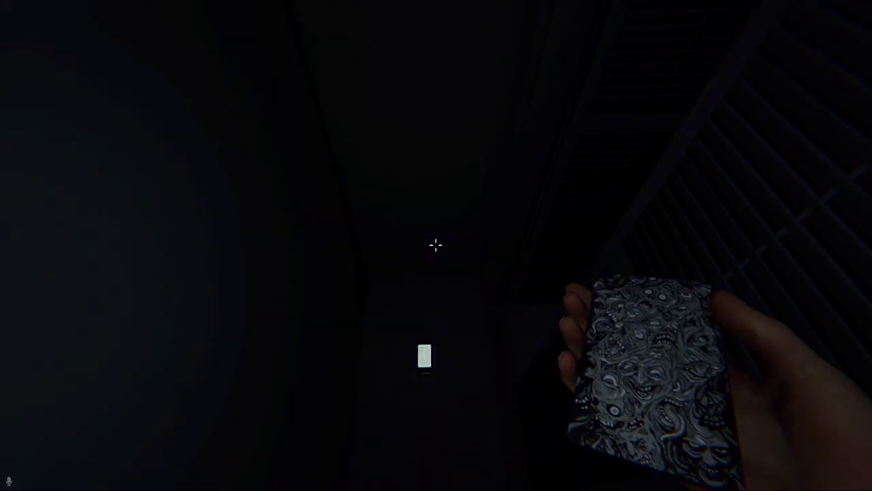
{"action": "right_click", "coordinate": [436, 245]}
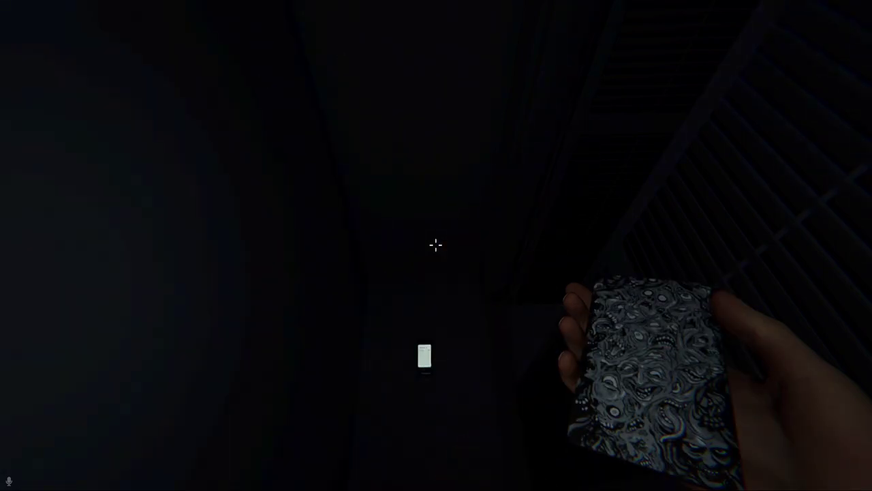
{"action": "right_click", "coordinate": [436, 245]}
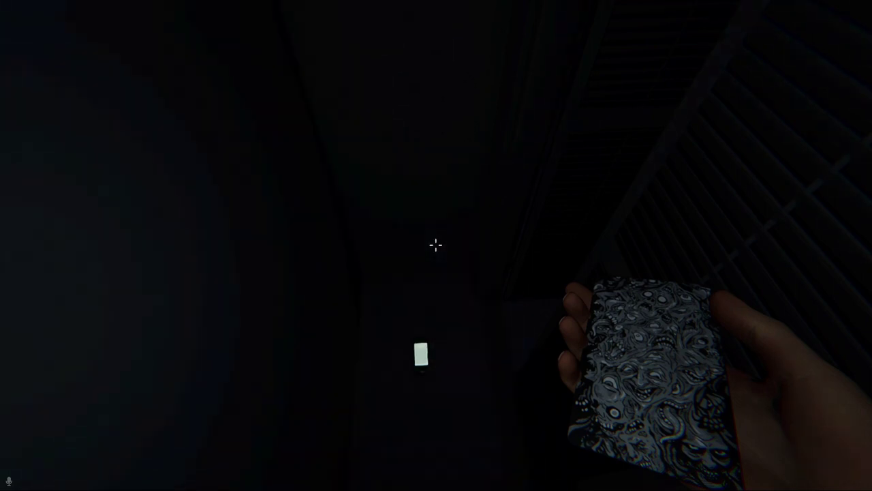
{"action": "key", "text": "t"}
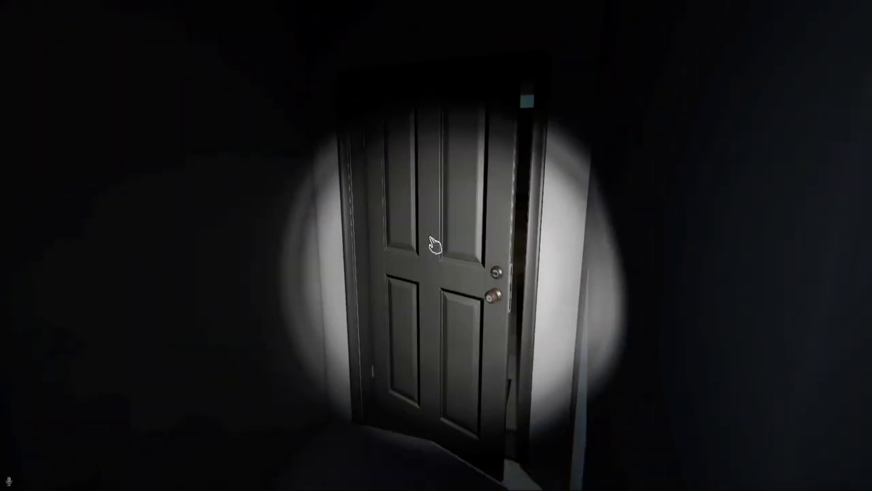
- Return to the closet, drop the tarot deck on the floor, and pick up the EMF ParaReader
{"action": "left_click", "coordinate": [436, 246]}
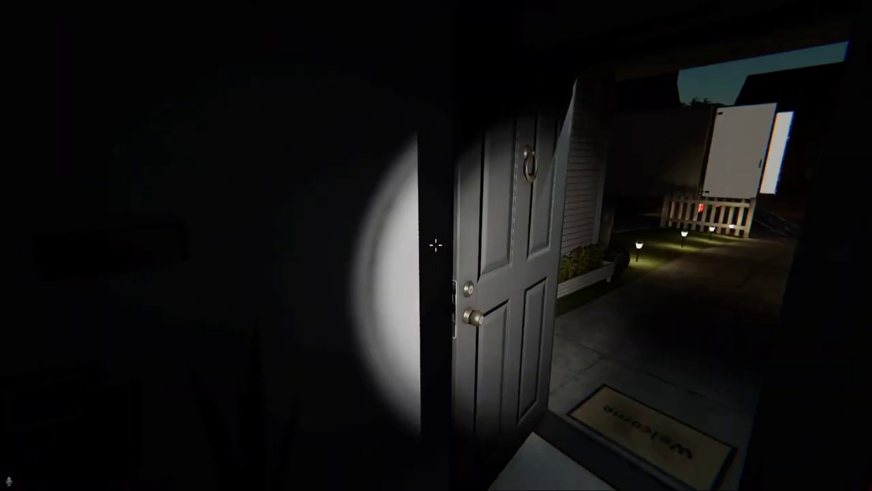
{"action": "key", "text": "w"}
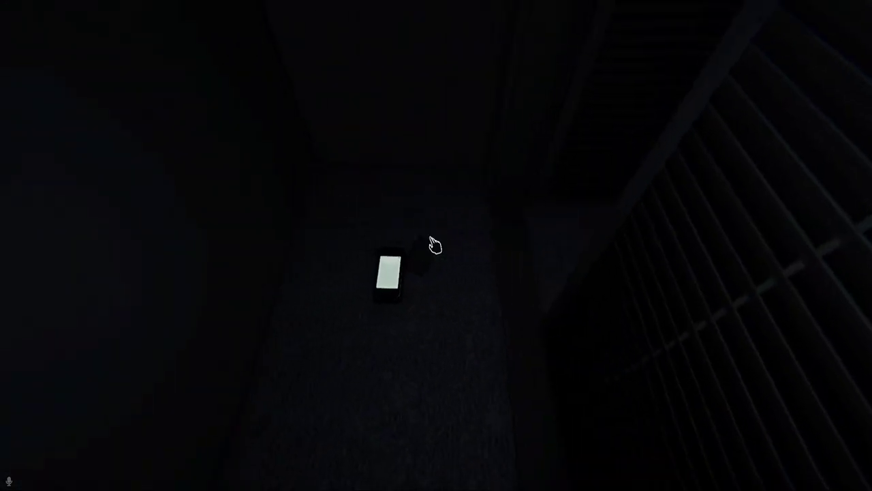
{"action": "left_click", "coordinate": [435, 244]}
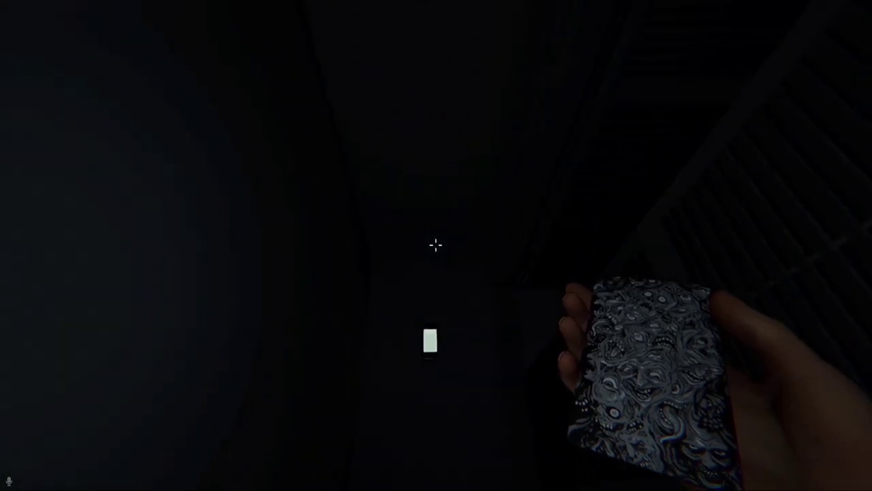
{"action": "left_click", "coordinate": [437, 244]}
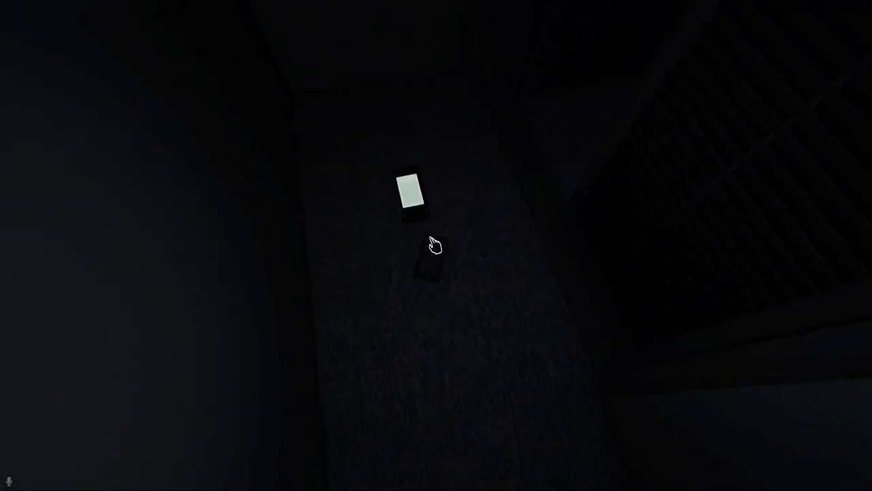
{"action": "left_click", "coordinate": [434, 246]}
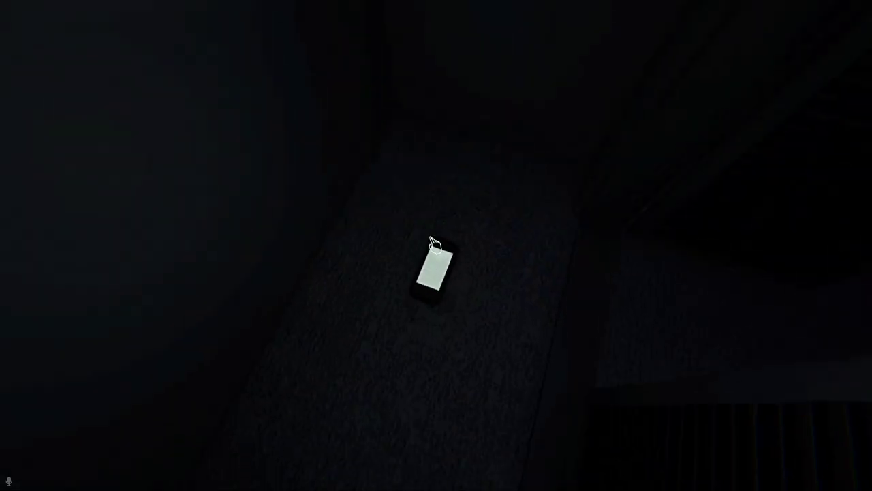
{"action": "key", "text": "e"}
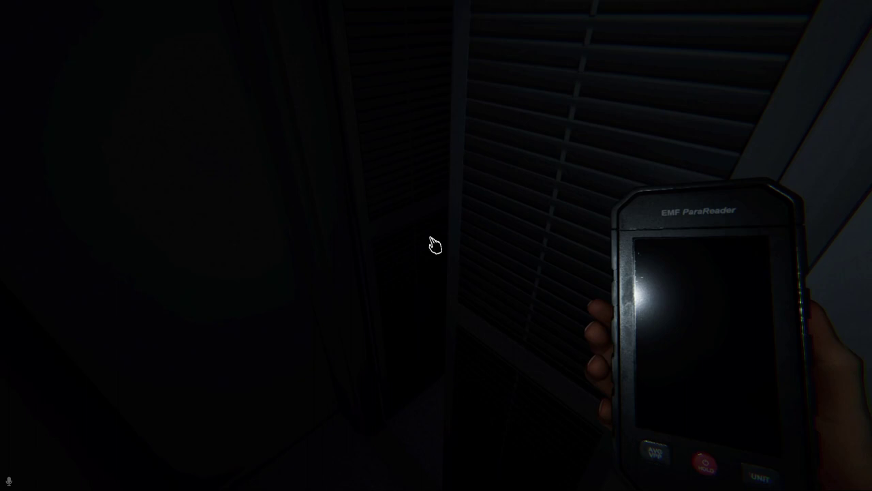
- Open the journal's Evidence page, toggling it a few times, and unmark the Spirit guess
{"action": "key", "text": "Escape"}
{"action": "left_click", "coordinate": [602, 32]}
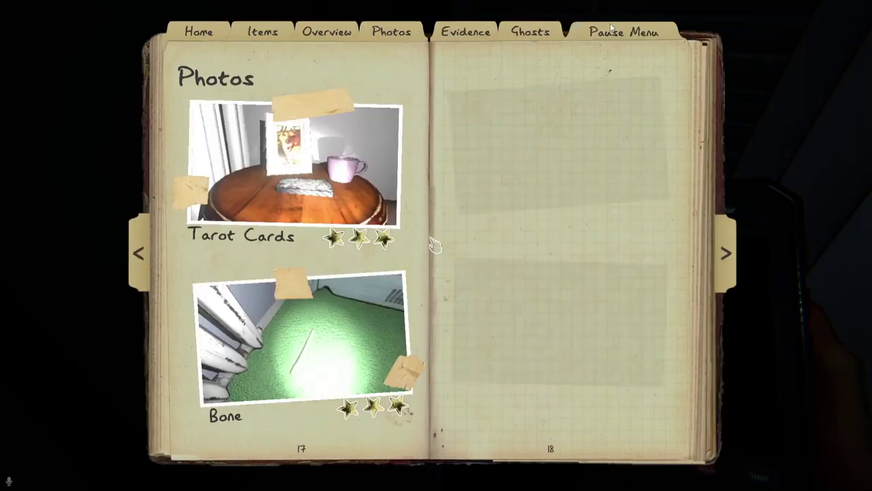
{"action": "left_click", "coordinate": [450, 34]}
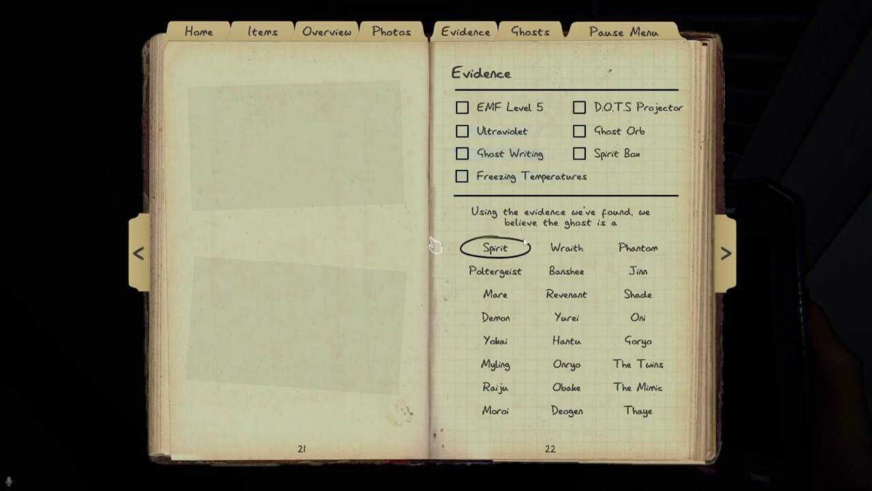
{"action": "key", "text": "Escape"}
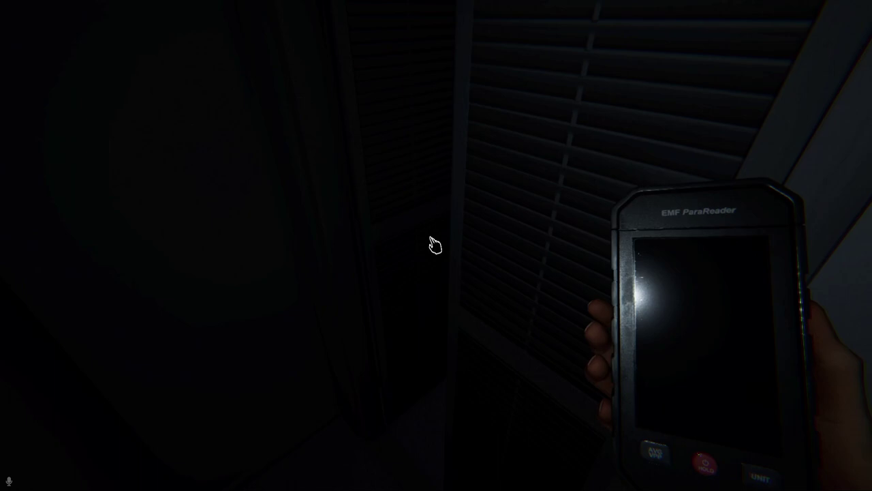
{"action": "key", "text": "j"}
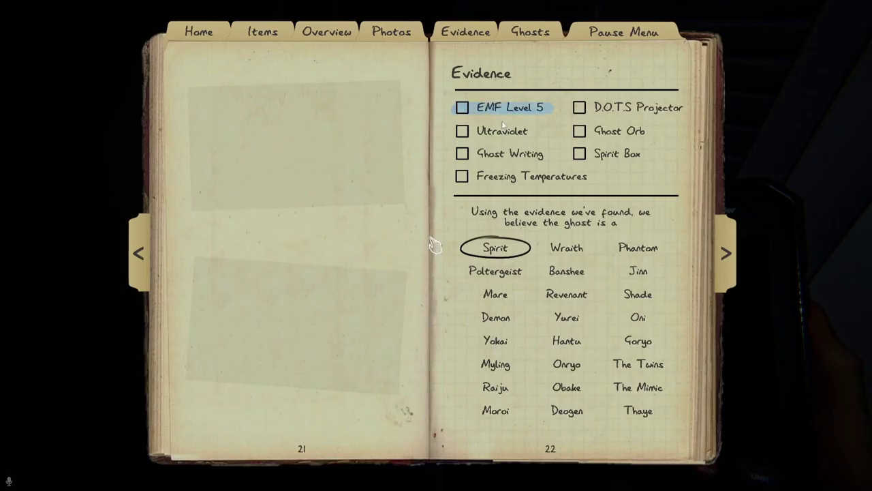
{"action": "key", "text": "Escape"}
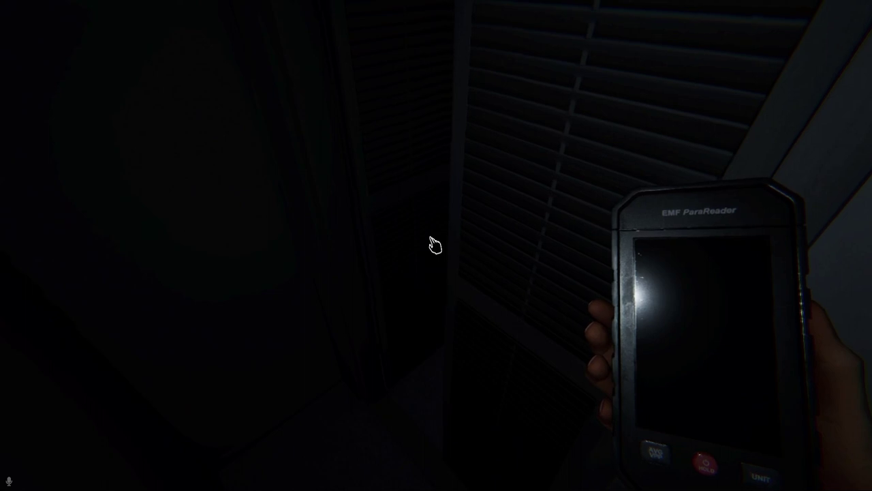
{"action": "key", "text": "j"}
{"action": "key", "text": "Escape"}
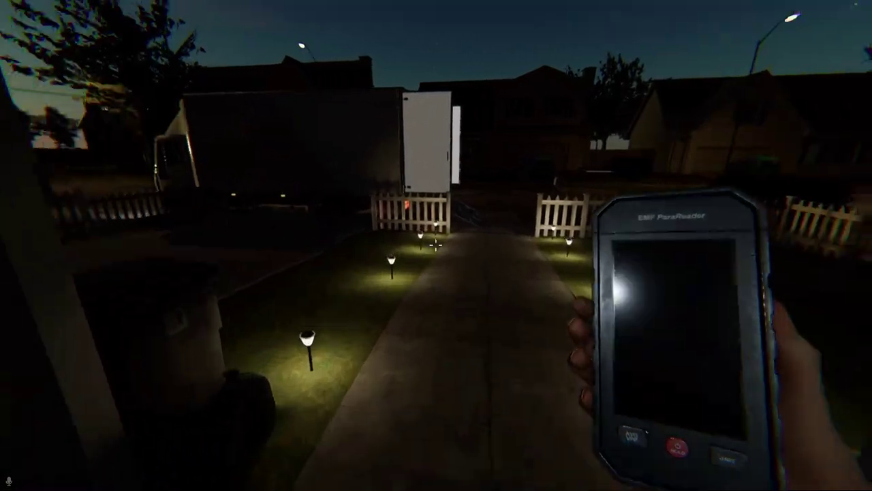
{"action": "key", "text": "Escape"}
{"action": "left_click", "coordinate": [647, 40]}
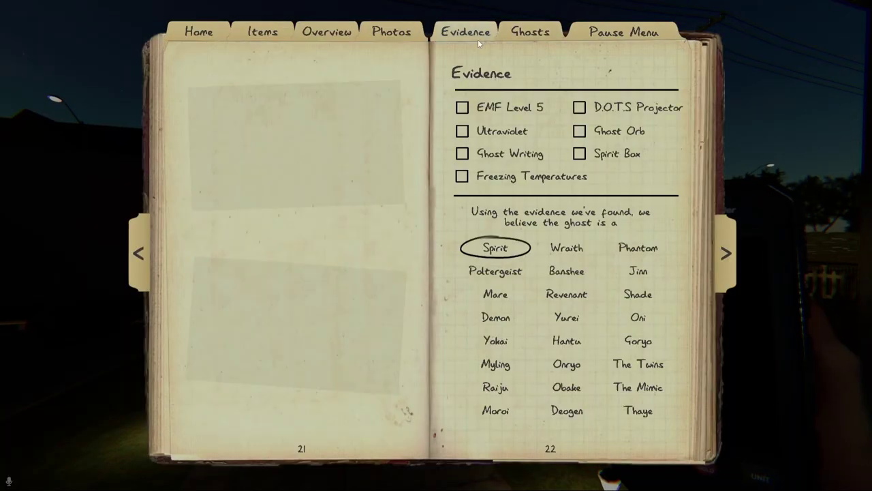
{"action": "left_click", "coordinate": [581, 294]}
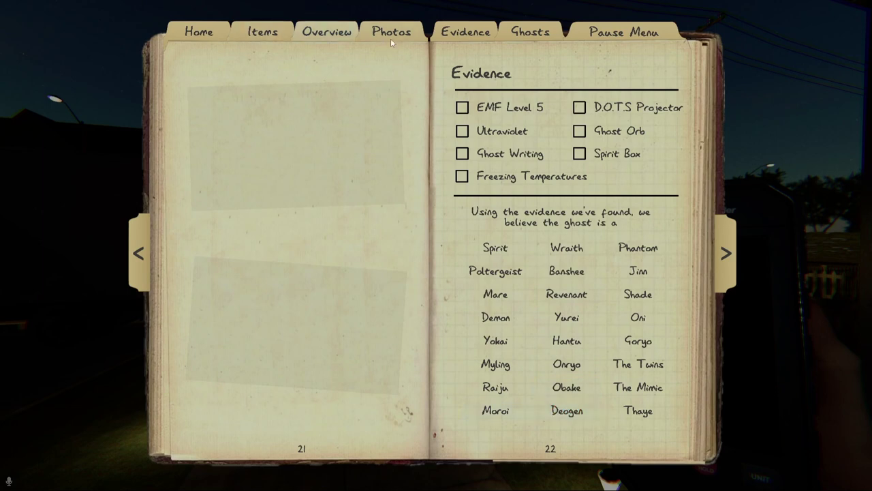
- Open the ghost types list and read Deogen, Thaye, Moroi, The Mimic, Obake and Raiju
{"action": "left_click", "coordinate": [529, 43]}
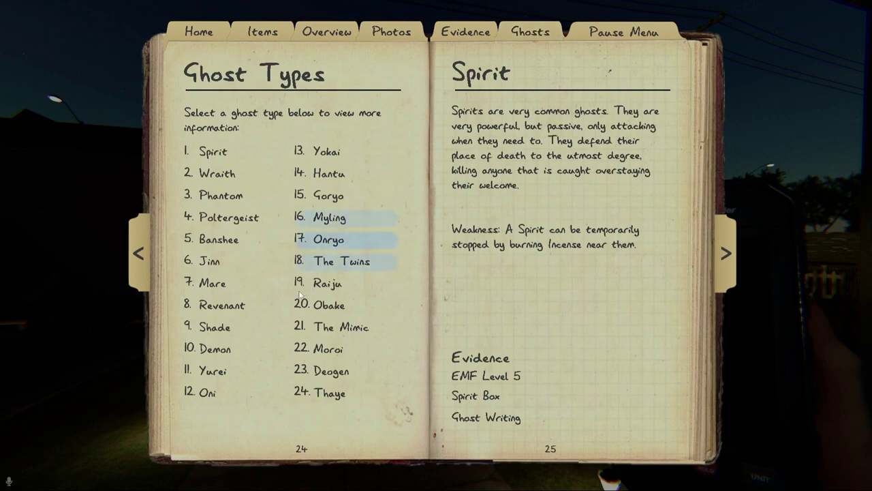
{"action": "left_click", "coordinate": [334, 372]}
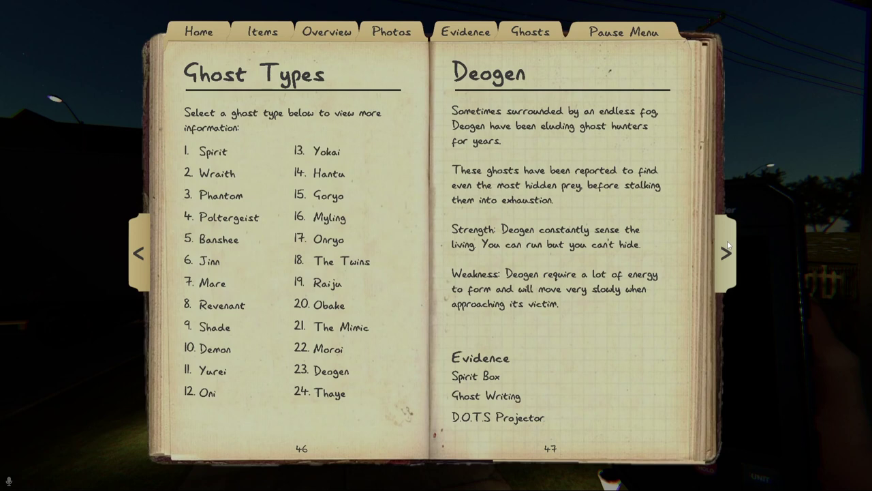
{"action": "left_click", "coordinate": [326, 400]}
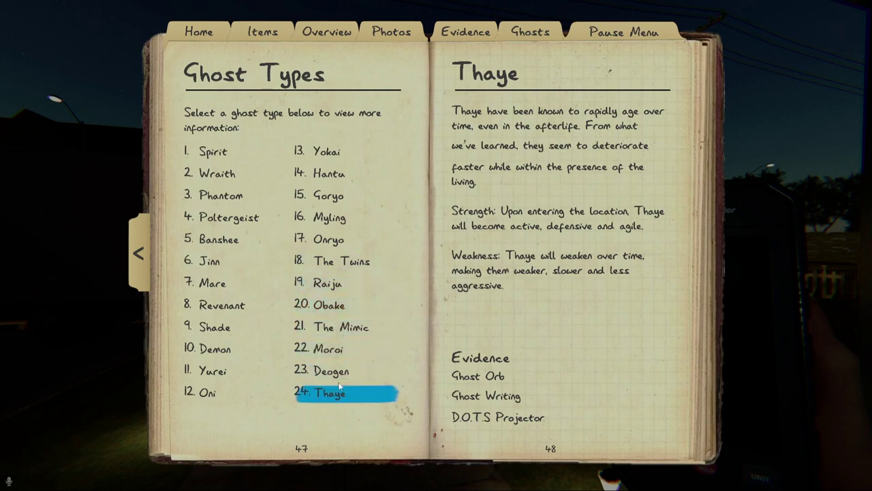
{"action": "left_click", "coordinate": [336, 355]}
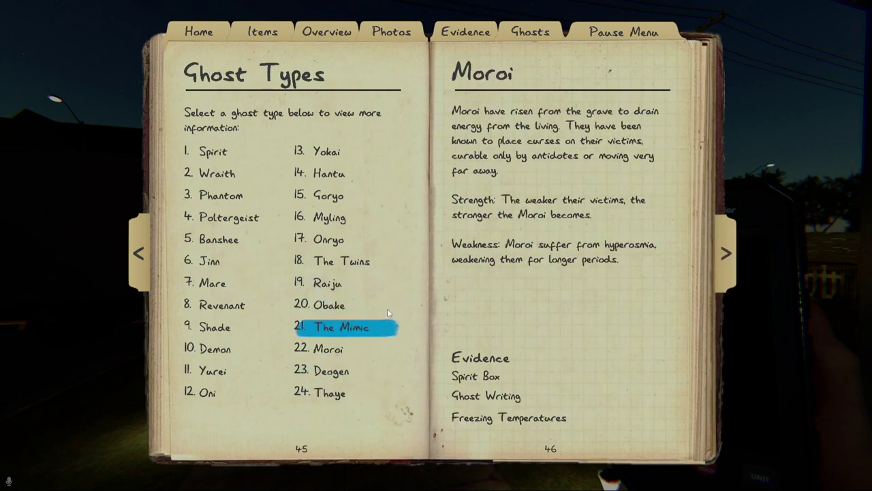
{"action": "left_click", "coordinate": [304, 341]}
{"action": "left_click", "coordinate": [325, 297]}
{"action": "left_click", "coordinate": [329, 282]}
- Read the Myling, Hantu, Spirit, Shade, Demon, Yurei and Oni entries
{"action": "left_click", "coordinate": [344, 220]}
{"action": "left_click", "coordinate": [344, 171]}
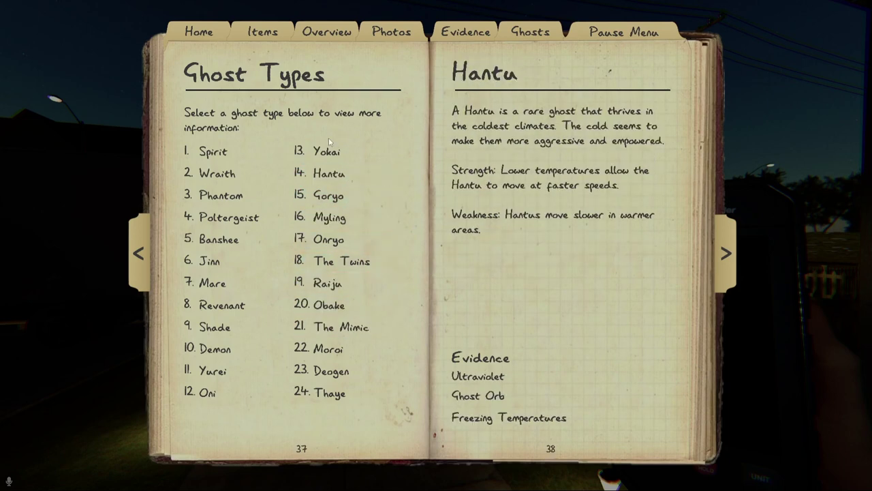
{"action": "left_click", "coordinate": [228, 162]}
{"action": "left_click", "coordinate": [216, 330]}
{"action": "left_click", "coordinate": [216, 348]}
{"action": "left_click", "coordinate": [217, 373]}
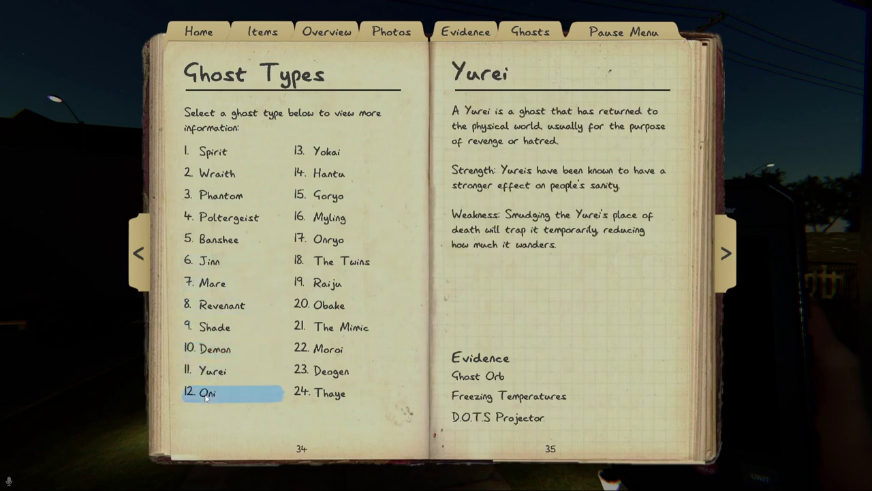
{"action": "left_click", "coordinate": [207, 394]}
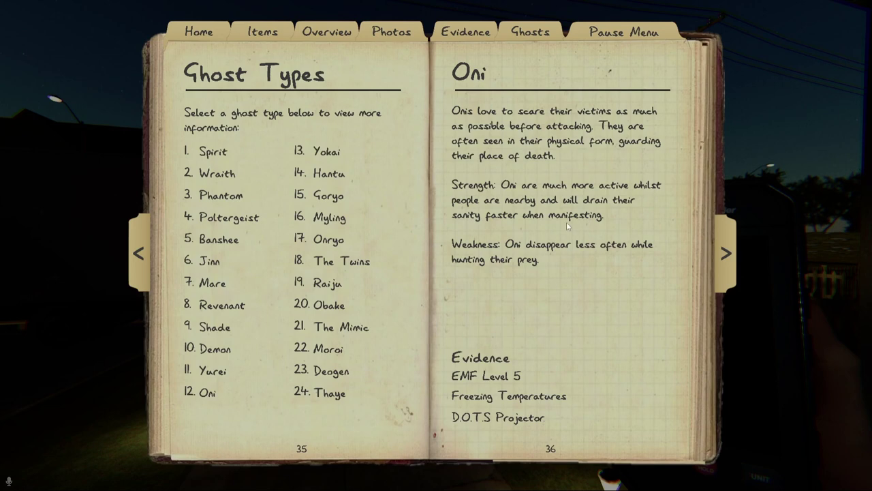
- Switch on the EMF reader and briefly recheck the journal's Evidence page
{"action": "key", "text": "j"}
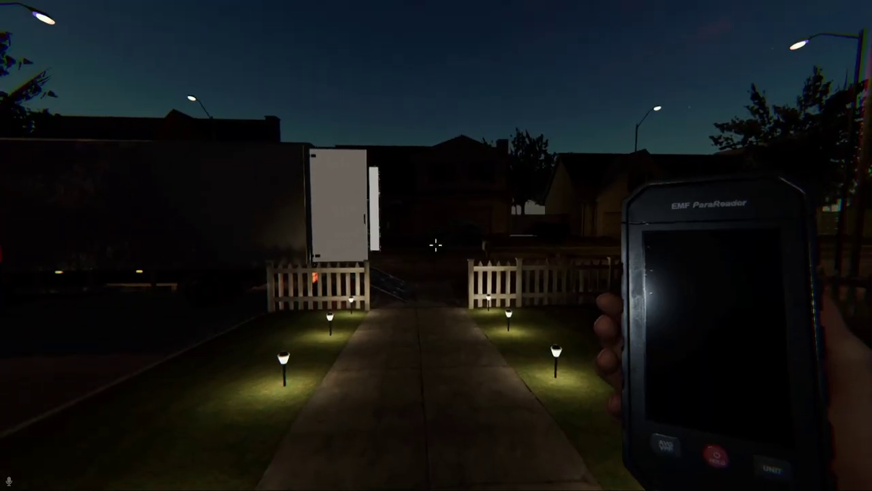
{"action": "right_click", "coordinate": [436, 244]}
{"action": "key", "text": "Escape"}
{"action": "left_click", "coordinate": [627, 31]}
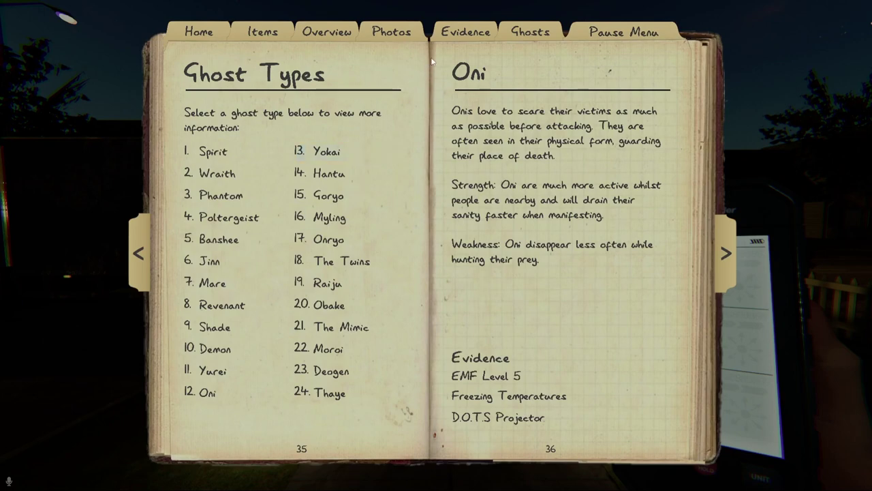
{"action": "left_click", "coordinate": [467, 32]}
{"action": "key", "text": "j"}
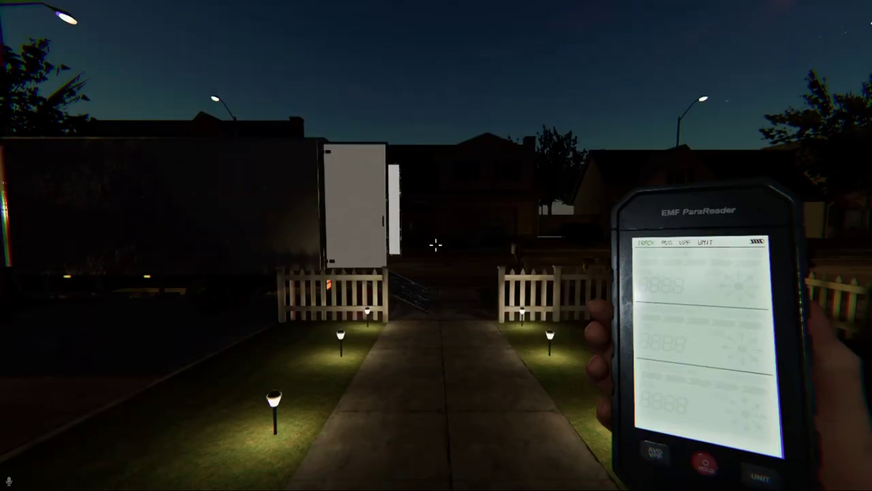
- Swap held items in the truck, dropping and retaking glowsticks from the pegboard
{"action": "key", "text": "q"}
{"action": "key", "text": "w"}
{"action": "key", "text": "q"}
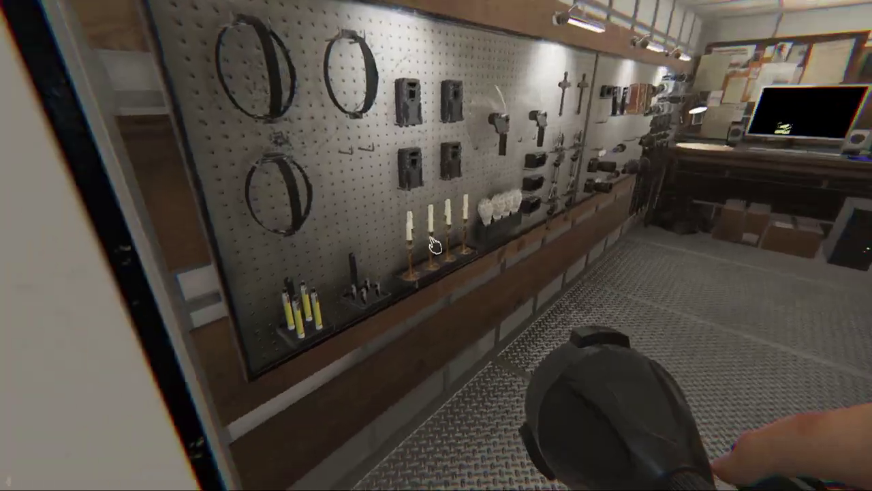
{"action": "key", "text": "g"}
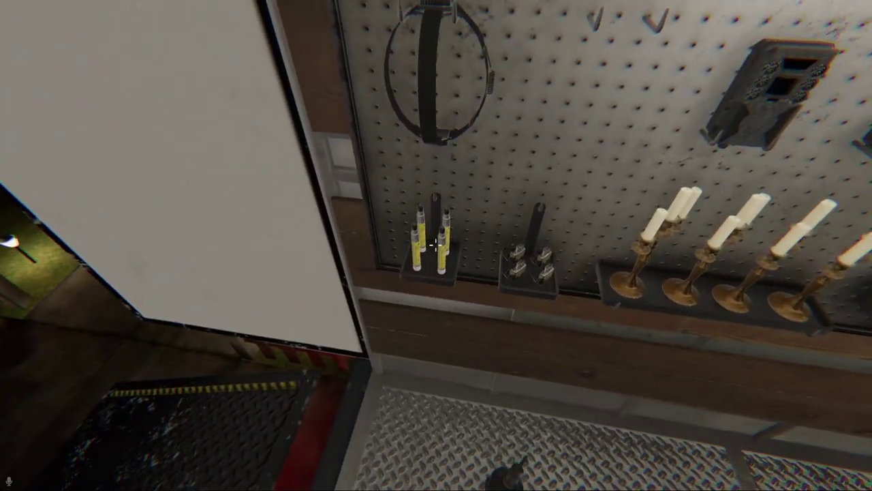
{"action": "key", "text": "e"}
{"action": "key", "text": "g"}
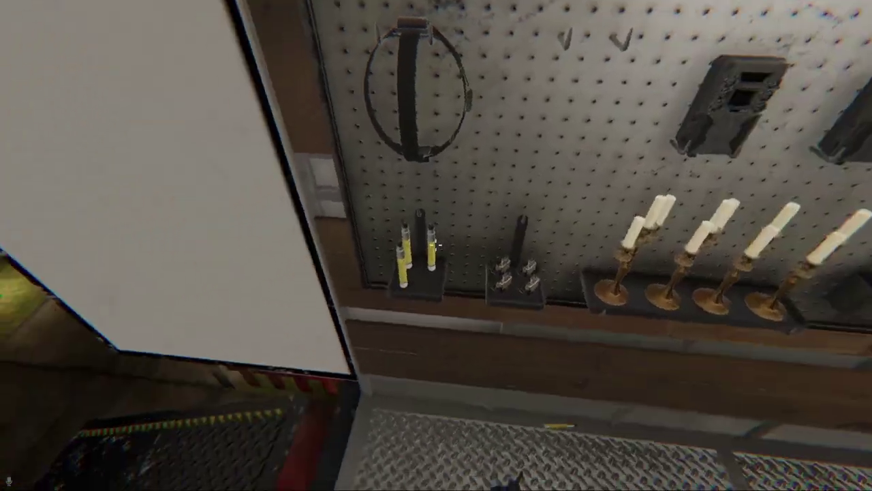
{"action": "key", "text": "e"}
{"action": "key", "text": "g"}
{"action": "key", "text": "e"}
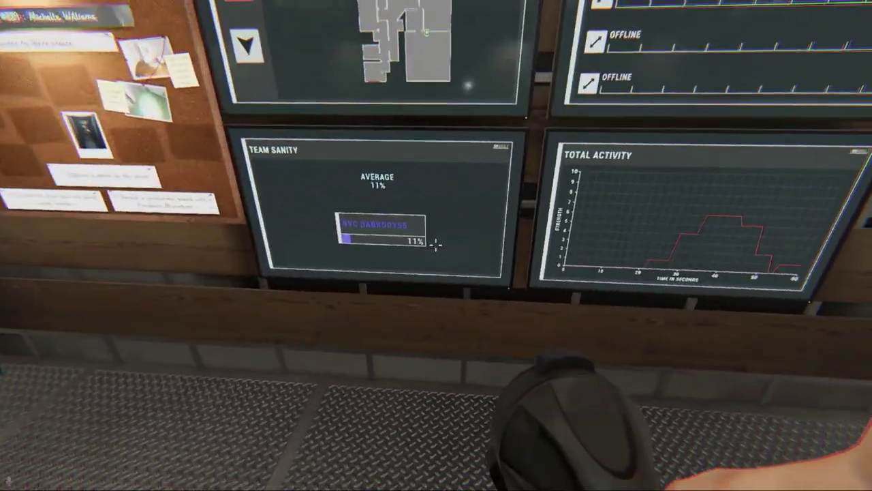
- Inspect the corkboard and equipment wall at 62% team sanity, then walk out to the sidewalk
{"action": "key", "text": "w"}
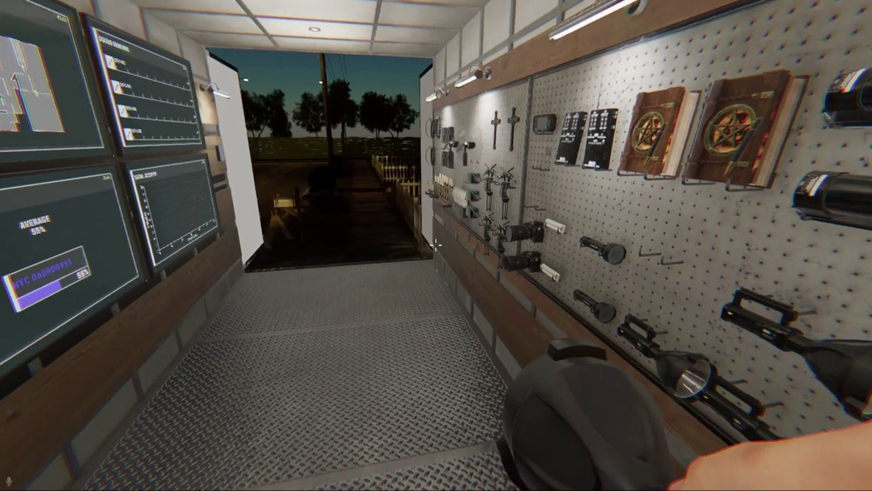
{"action": "key", "text": "w"}
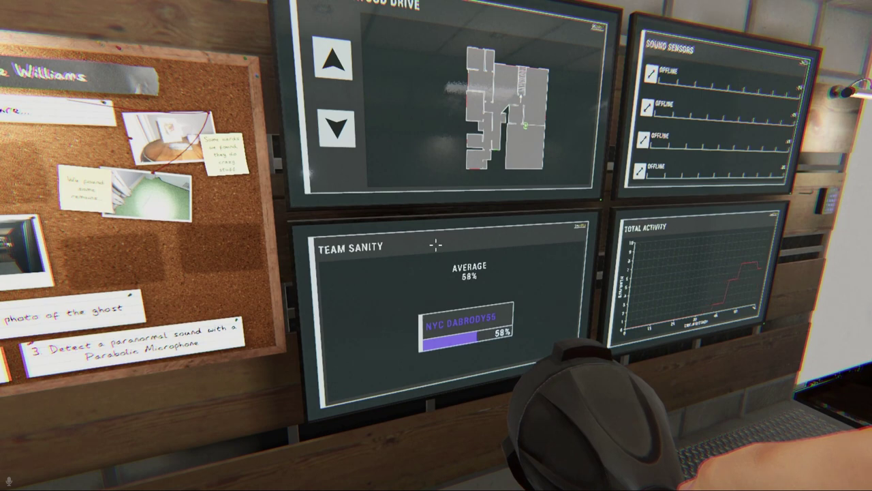
{"action": "key", "text": "s"}
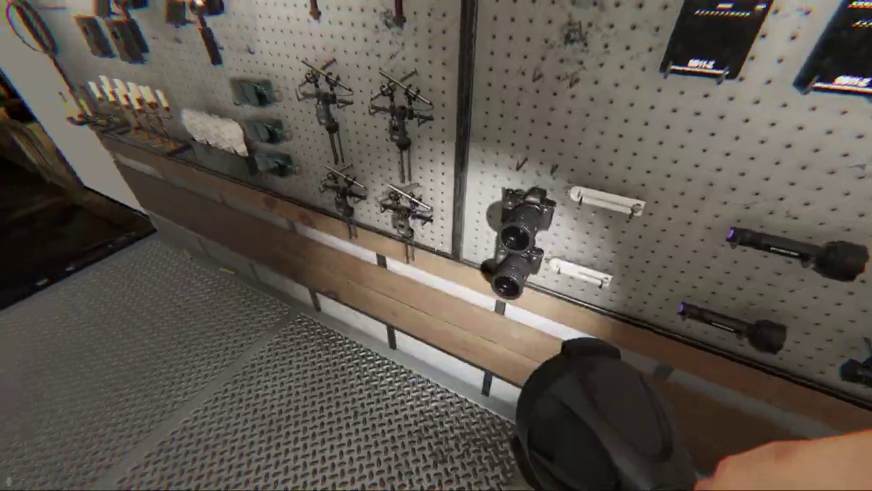
{"action": "key", "text": "q"}
{"action": "key", "text": "q"}
{"action": "key", "text": "q"}
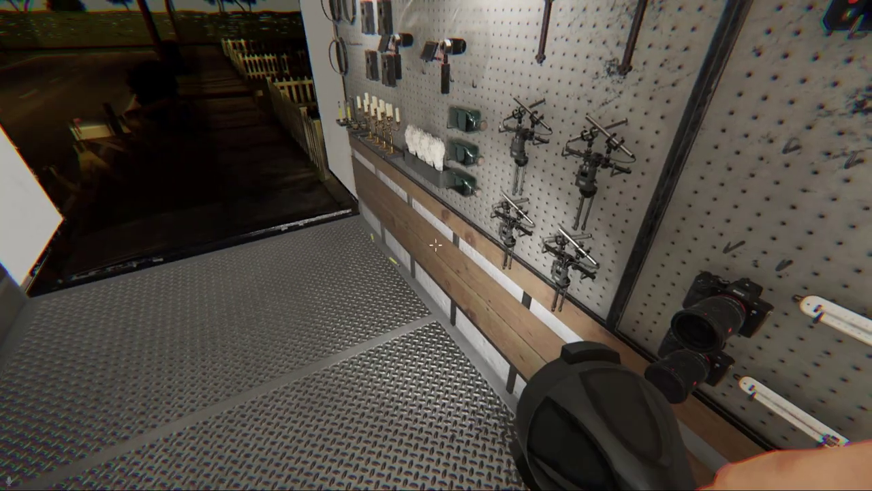
{"action": "key", "text": "w"}
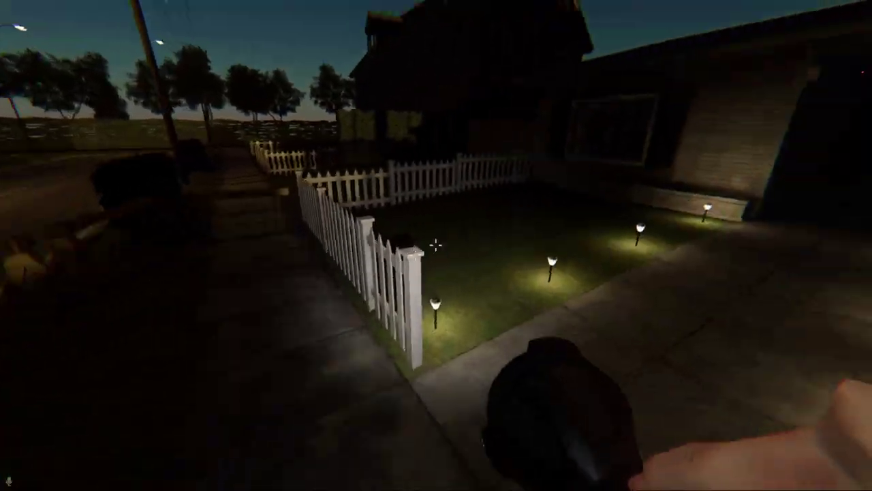
- Turn on the flashlight, enter the house, and check the bathroom tub
{"action": "key", "text": "w"}
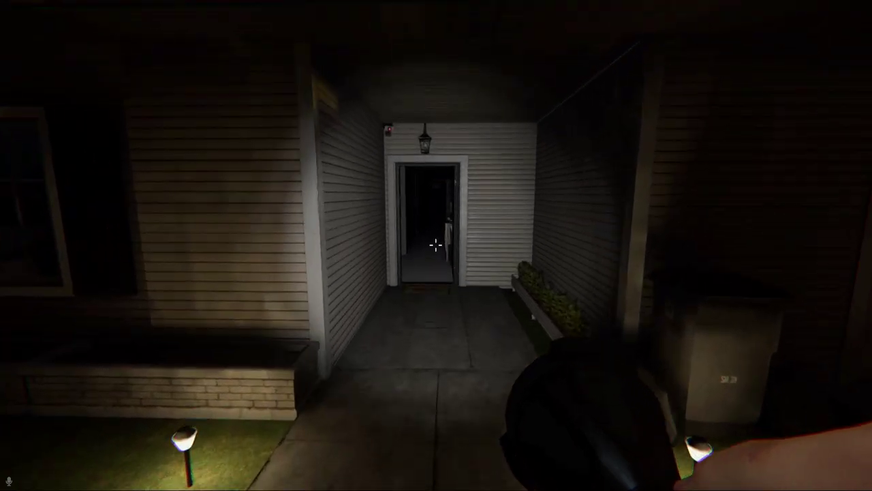
{"action": "key", "text": "t"}
{"action": "key", "text": "w"}
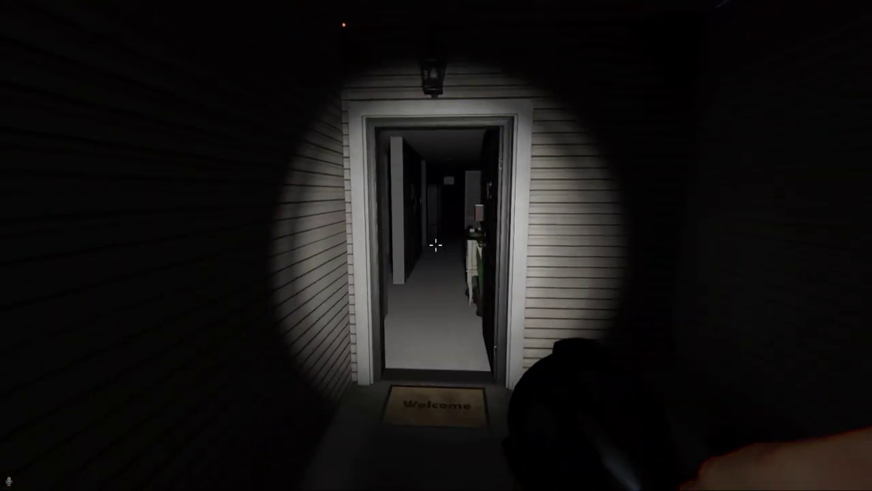
{"action": "key", "text": "w"}
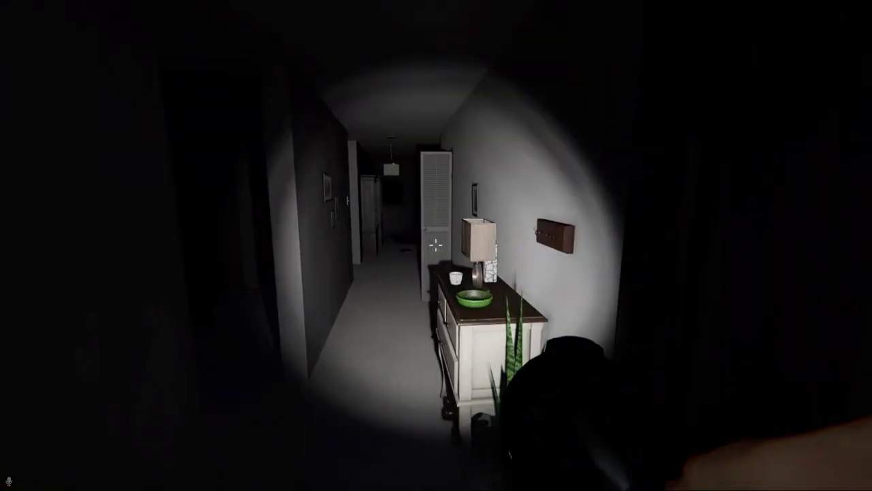
{"action": "key", "text": "w"}
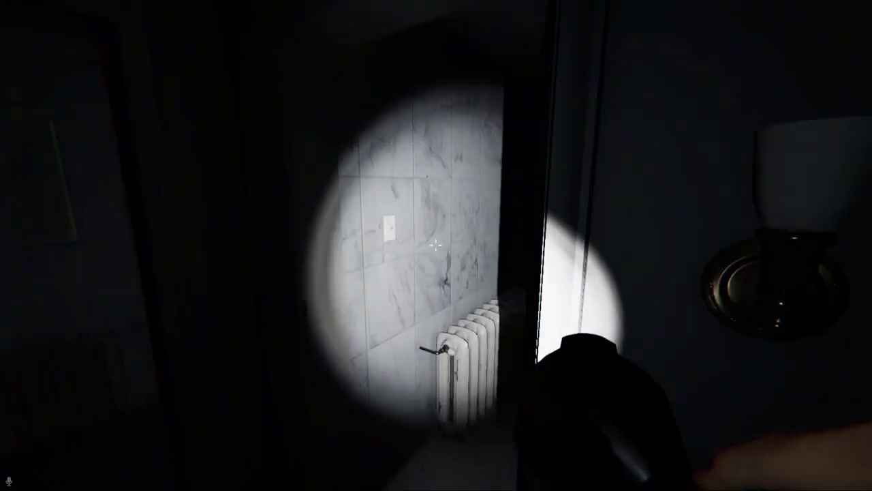
{"action": "key", "text": "w"}
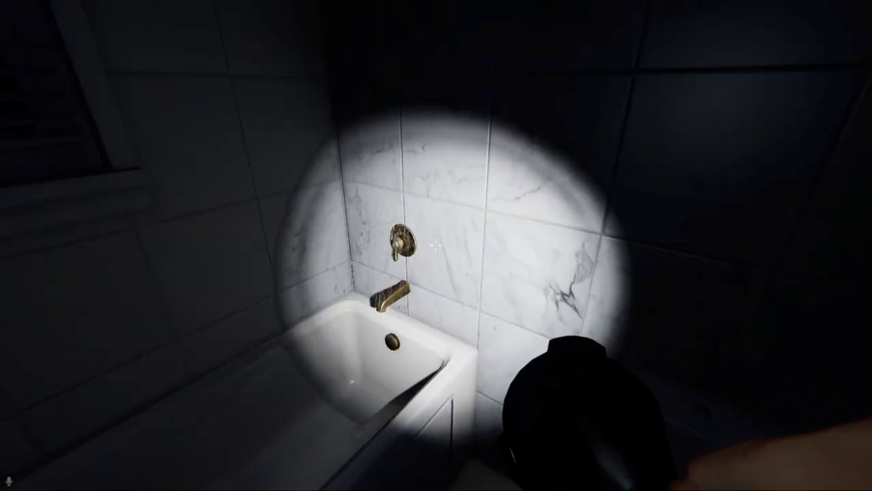
- Sweep the bedroom and living room, then look around the storage area boxes
{"action": "key", "text": "w"}
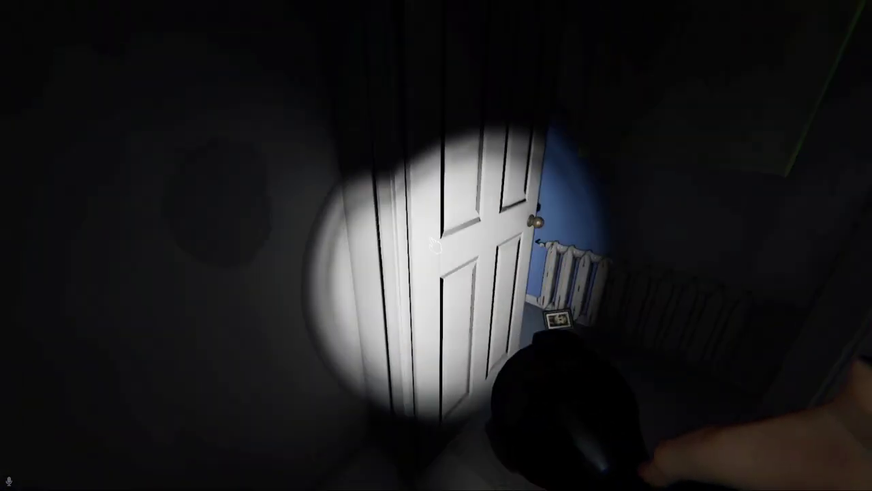
{"action": "key", "text": "w"}
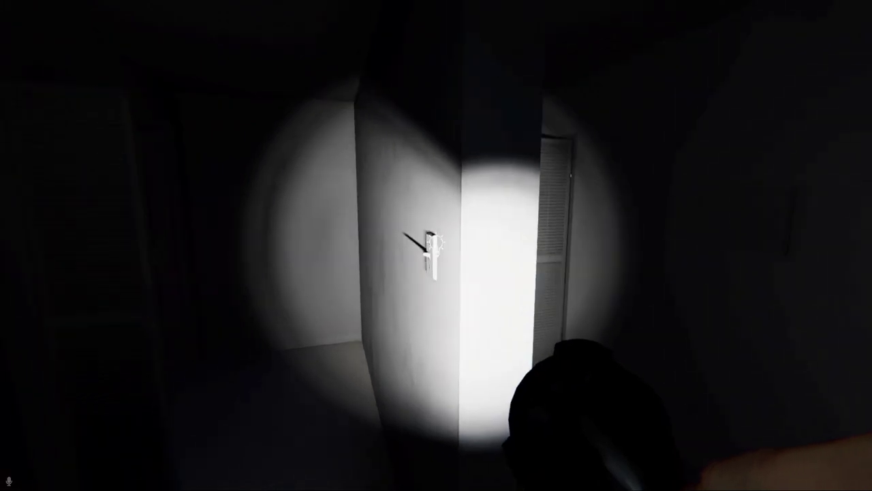
{"action": "key", "text": "w"}
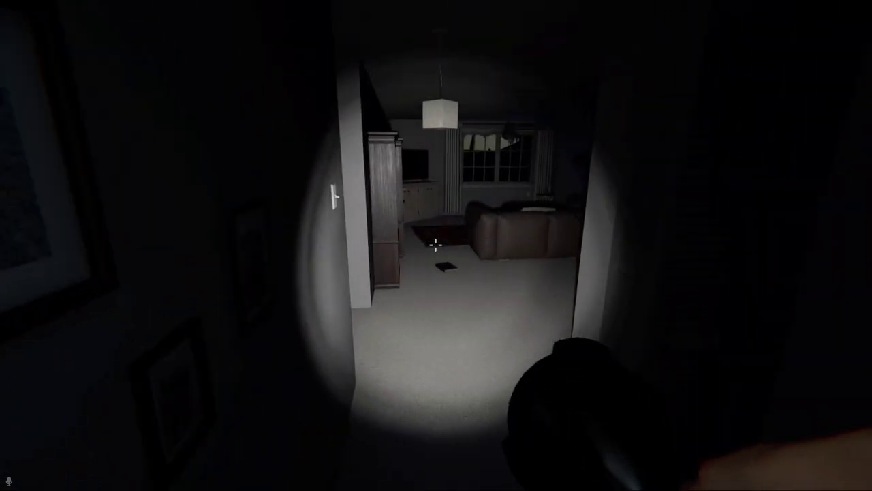
{"action": "key", "text": "w"}
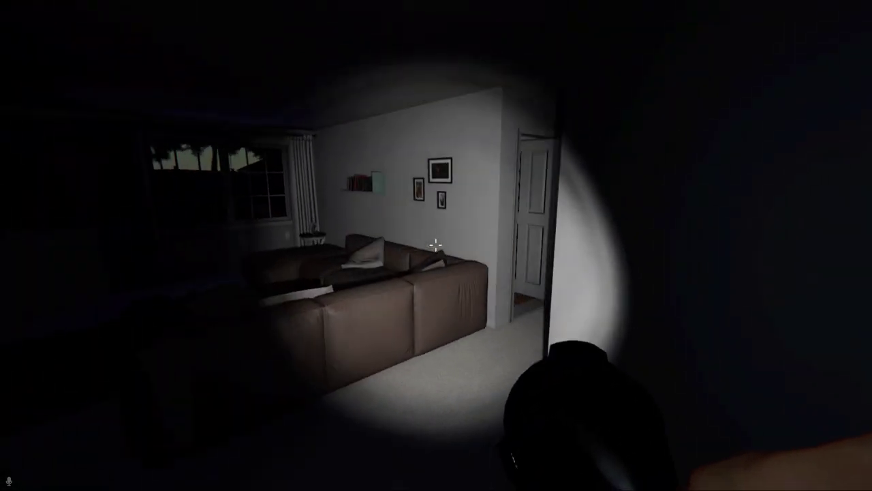
{"action": "key", "text": "w"}
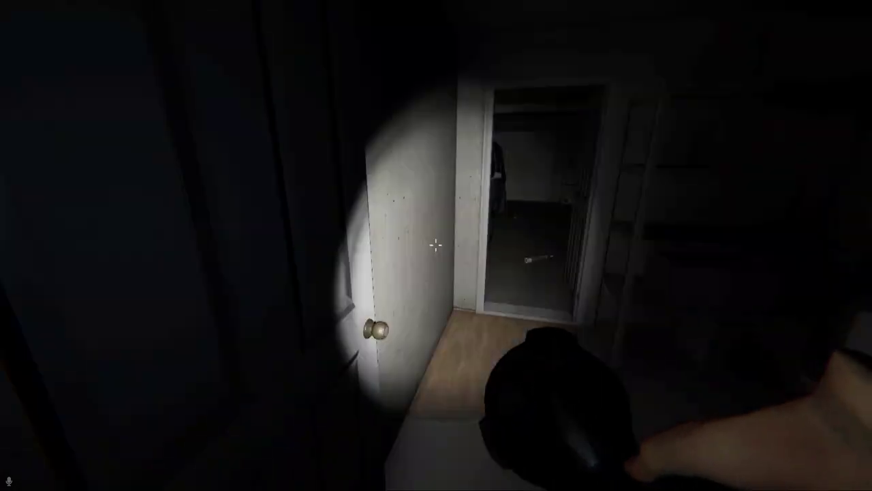
{"action": "key", "text": "w"}
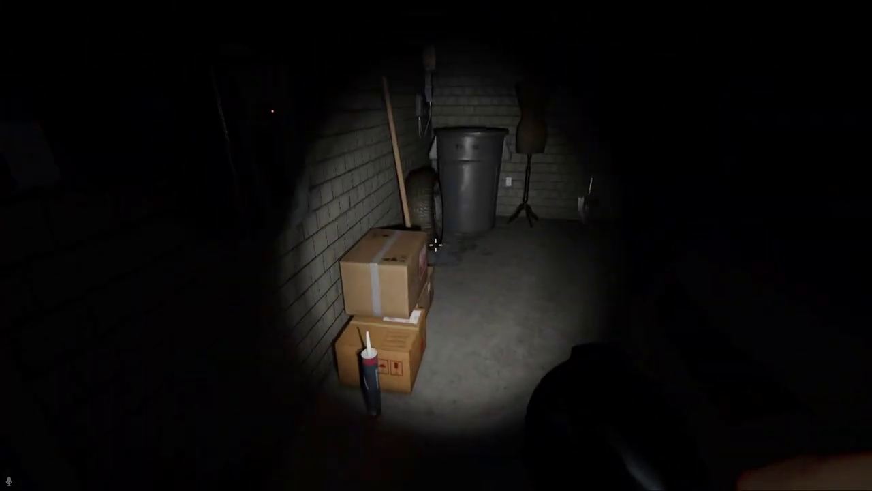
{"action": "key", "text": "w"}
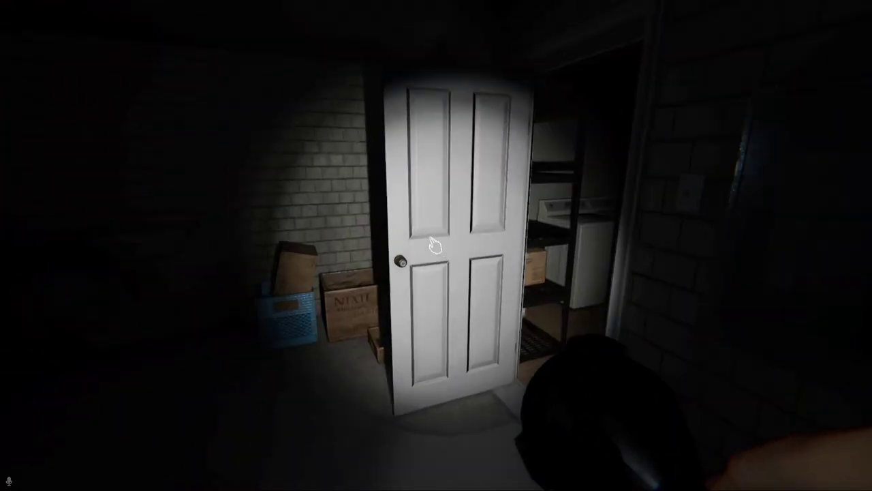
- Search the garage alongside the car and continue into the laundry room
{"action": "left_click", "coordinate": [435, 245]}
{"action": "key", "text": "w"}
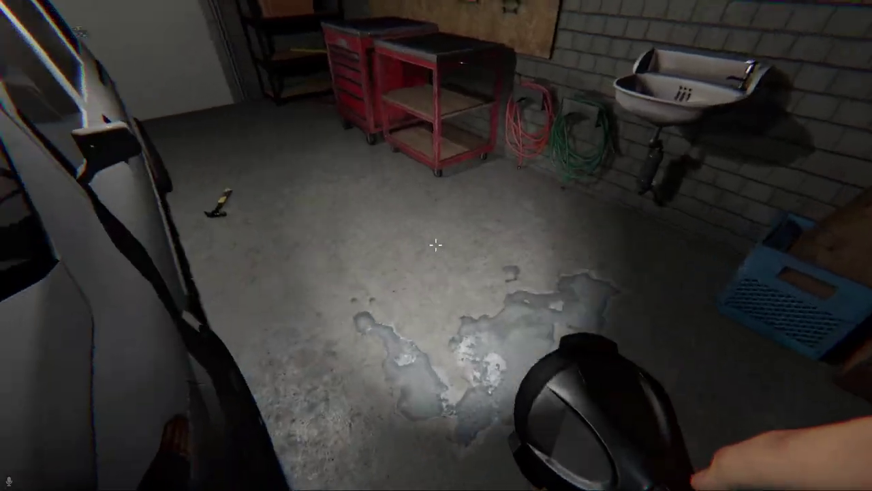
{"action": "key", "text": "w"}
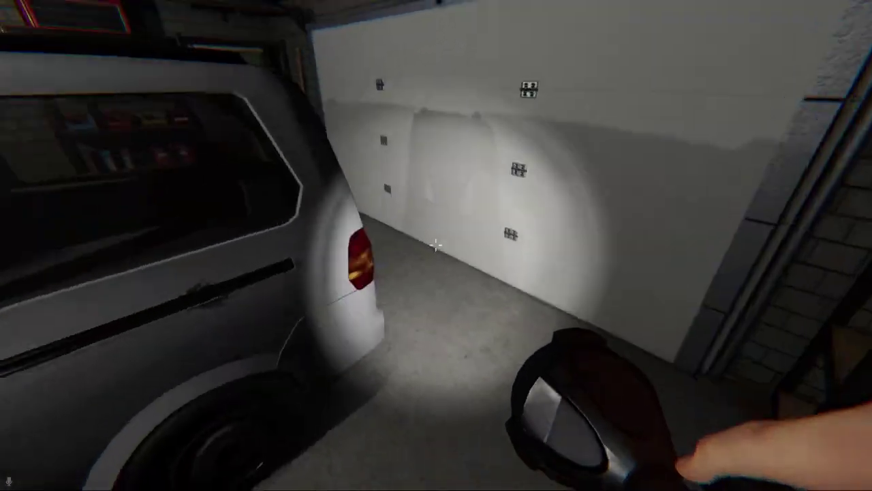
{"action": "key", "text": "w"}
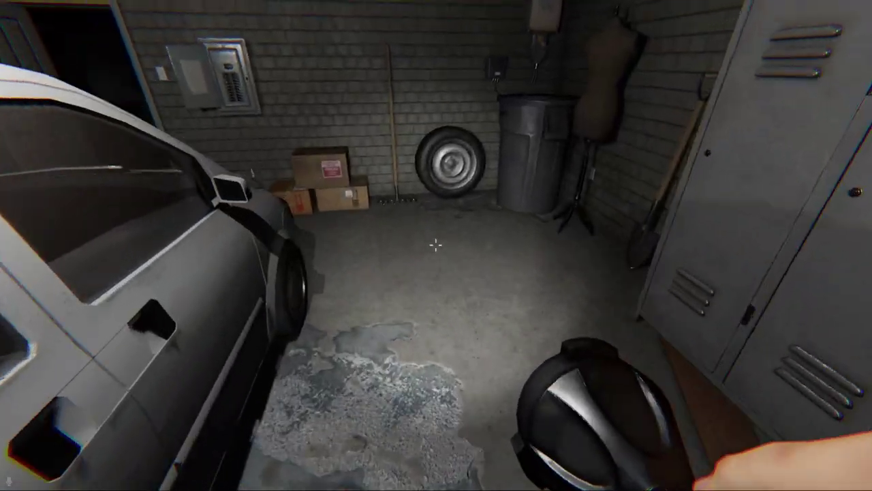
{"action": "key", "text": "w"}
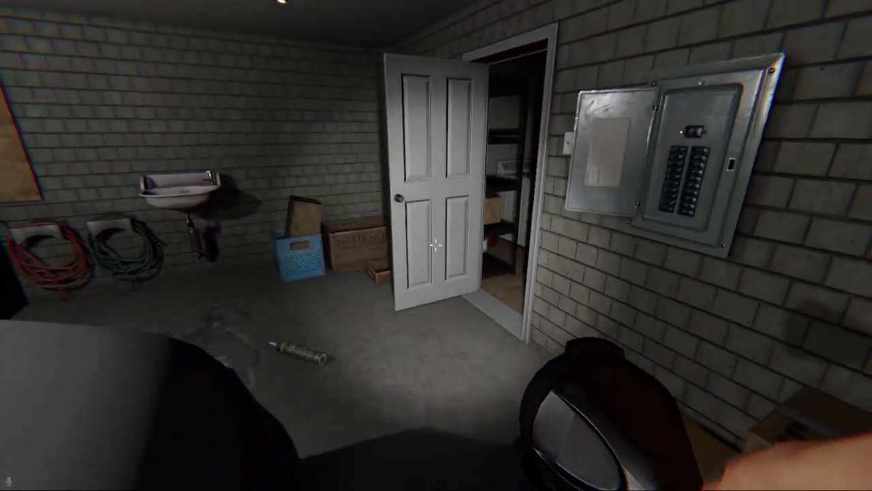
{"action": "key", "text": "w"}
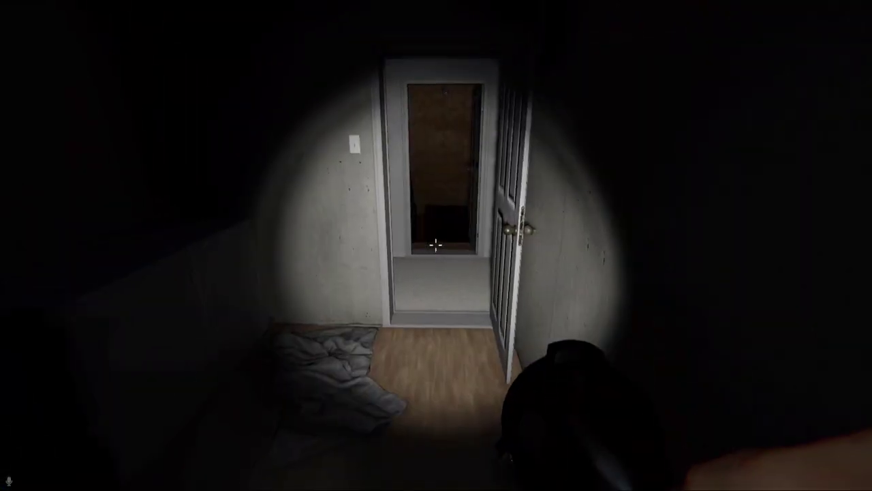
- Pass into the red-lit living room with the EMF reader out and flashlight on
{"action": "key", "text": "w"}
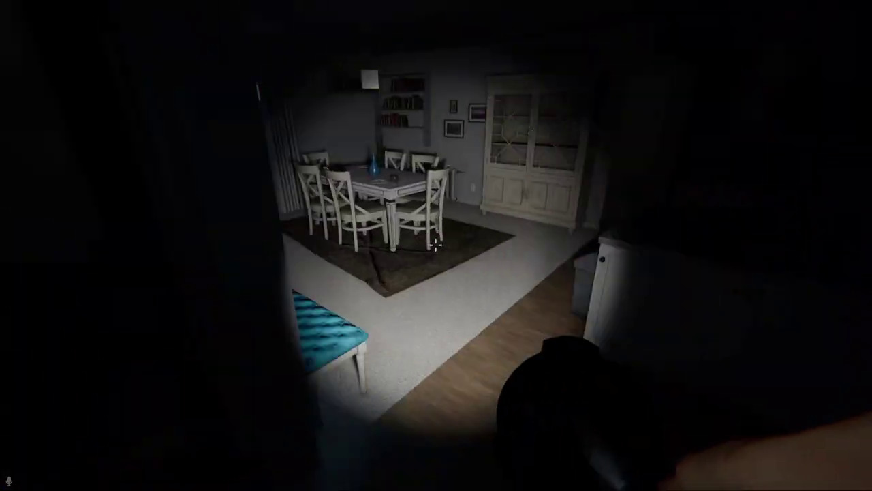
{"action": "key", "text": "w"}
{"action": "key", "text": "q"}
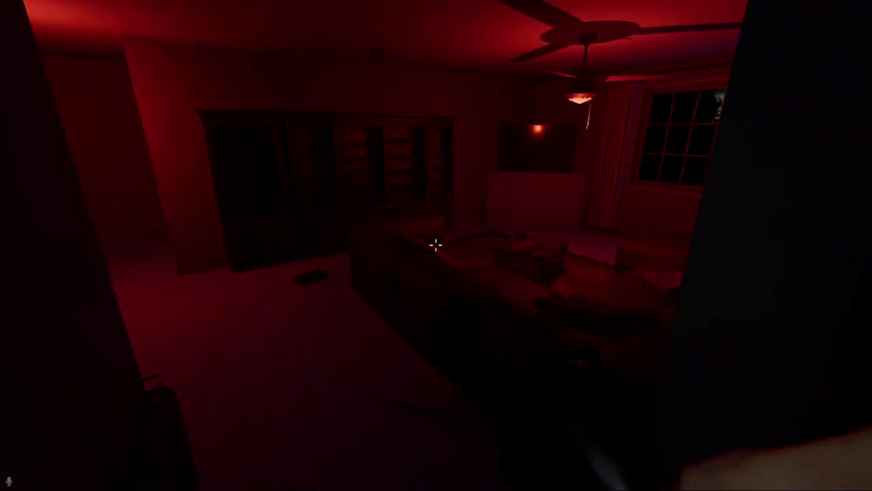
{"action": "key", "text": "t"}
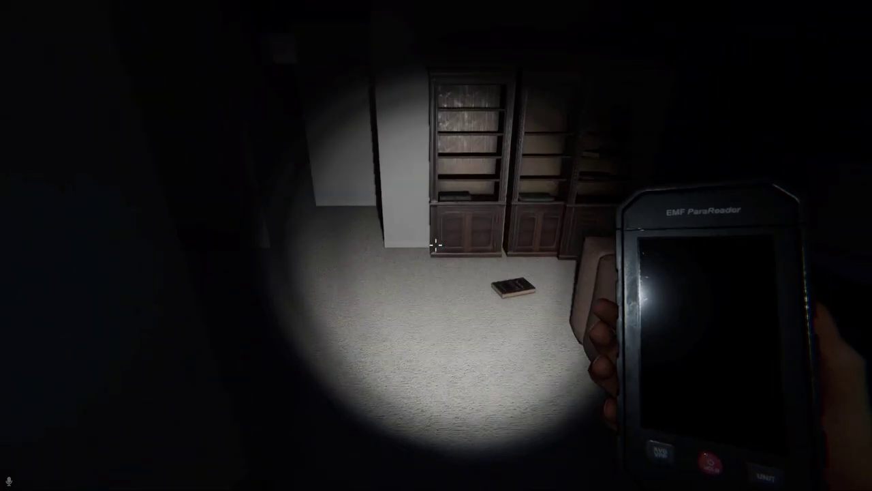
{"action": "key", "text": "w"}
{"action": "key", "text": "w"}
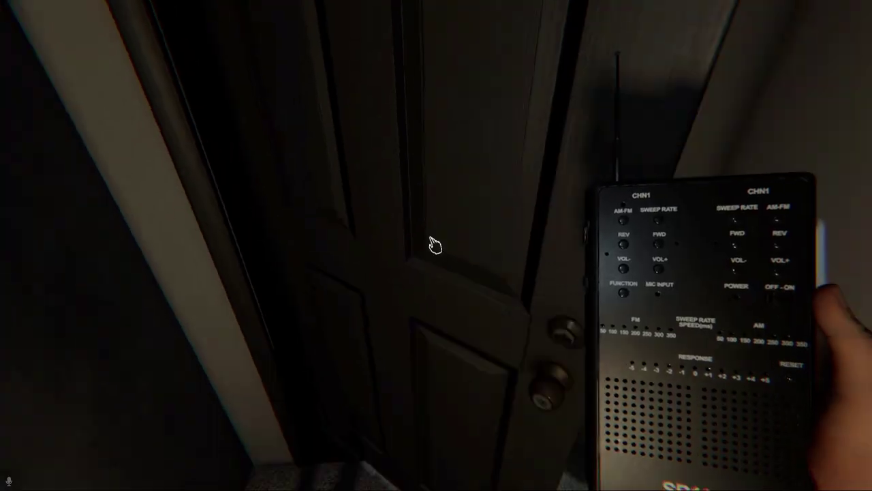
- Leave through the front door and cross the yard into the truck
{"action": "left_click", "coordinate": [436, 245]}
{"action": "key", "text": "w"}
{"action": "key", "text": "w"}
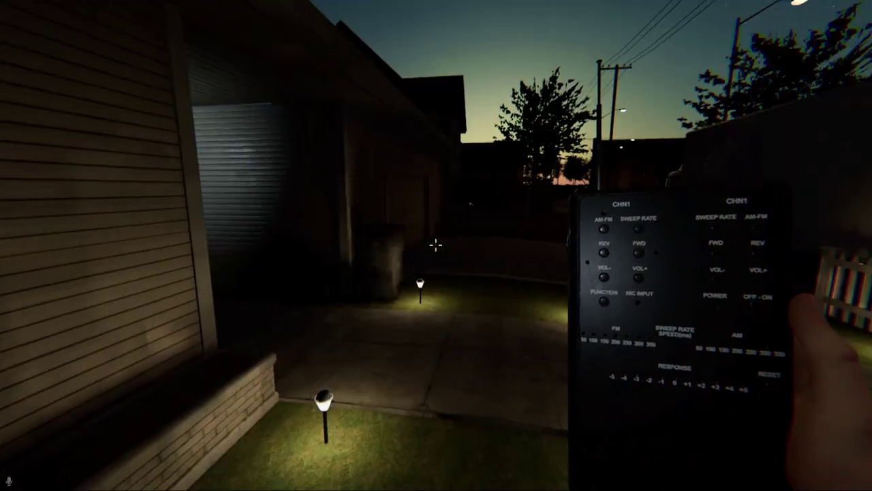
{"action": "key", "text": "w"}
{"action": "key", "text": "w"}
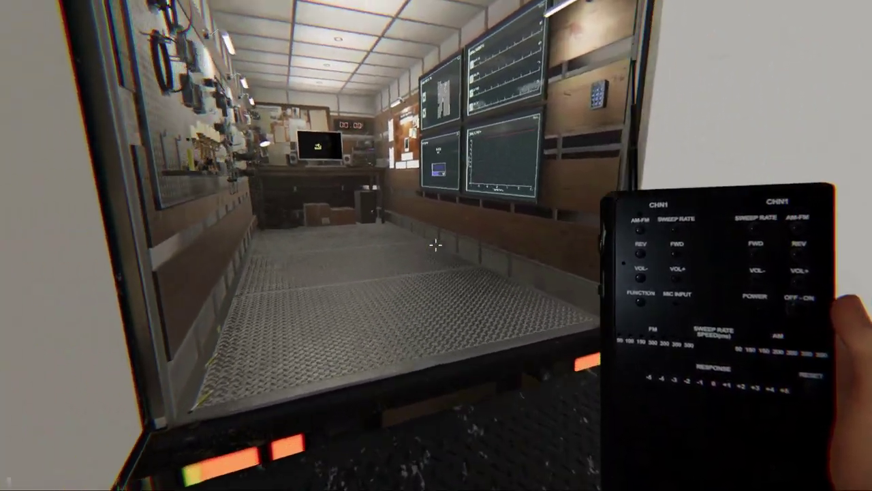
{"action": "key", "text": "w"}
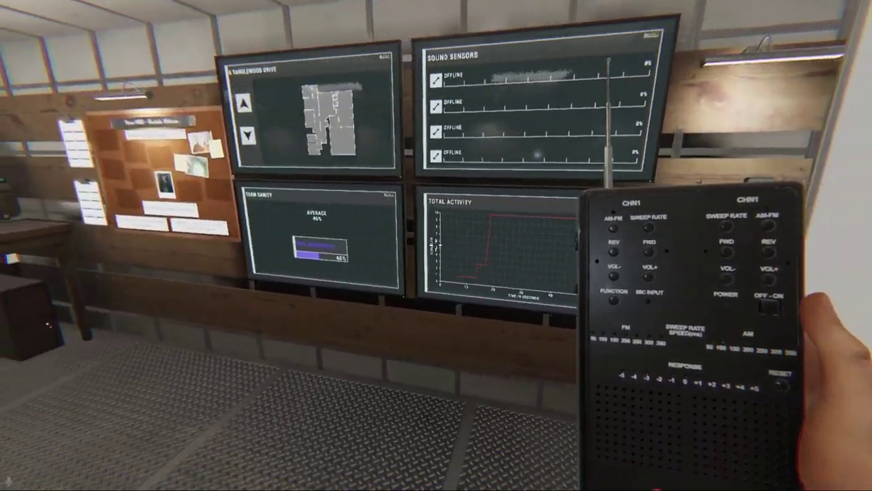
- Open the journal, flip through its pages, and show the Oni ghost entry
{"action": "key", "text": "Escape"}
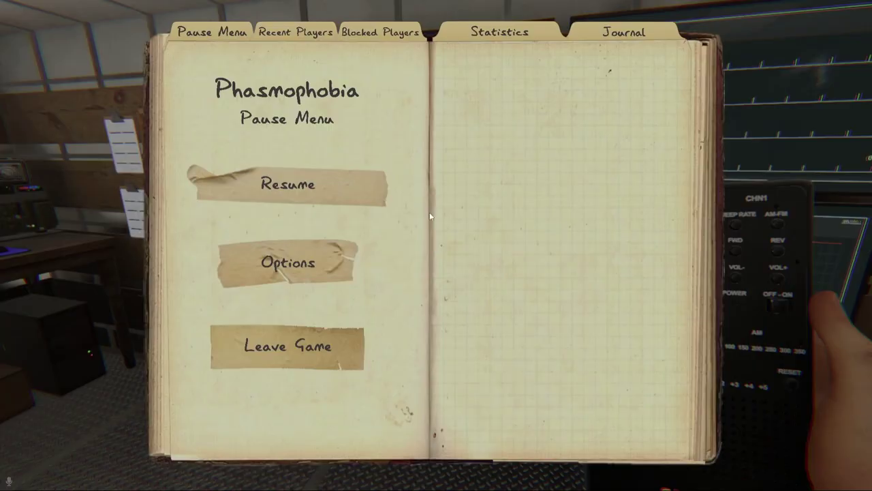
{"action": "left_click", "coordinate": [624, 32]}
{"action": "left_click", "coordinate": [638, 317]}
{"action": "left_click", "coordinate": [392, 32]}
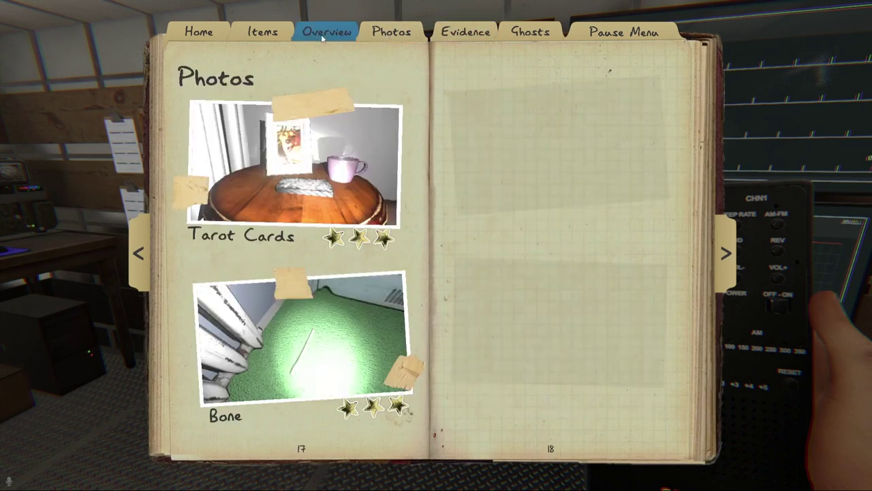
{"action": "left_click", "coordinate": [327, 32]}
{"action": "left_click", "coordinate": [530, 32]}
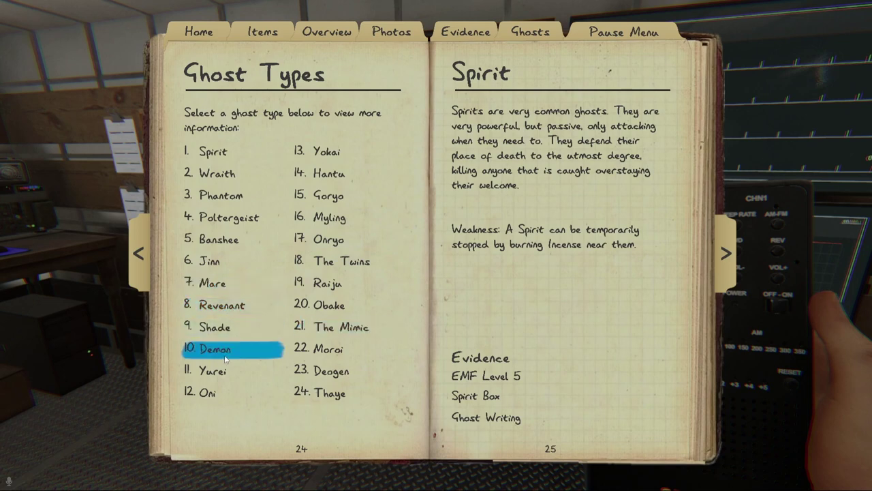
{"action": "left_click", "coordinate": [208, 392]}
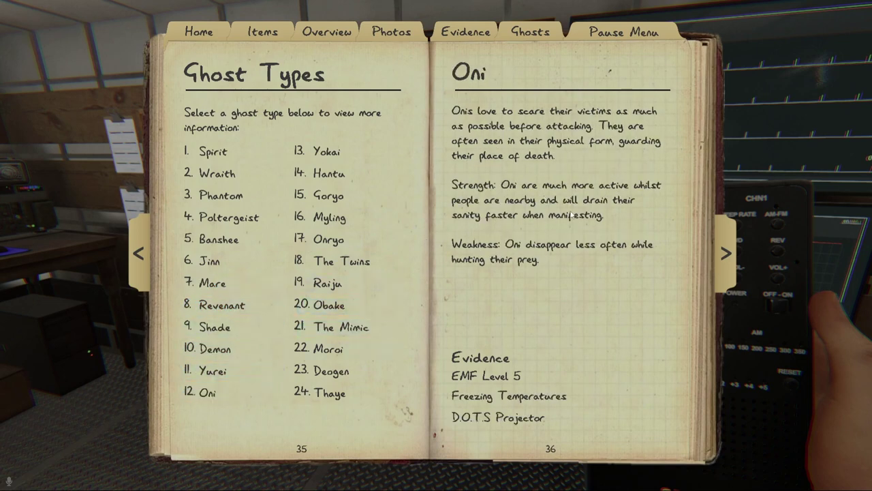
- Recheck the Oni journal entry and switch the held item to the spirit box
{"action": "key", "text": "j"}
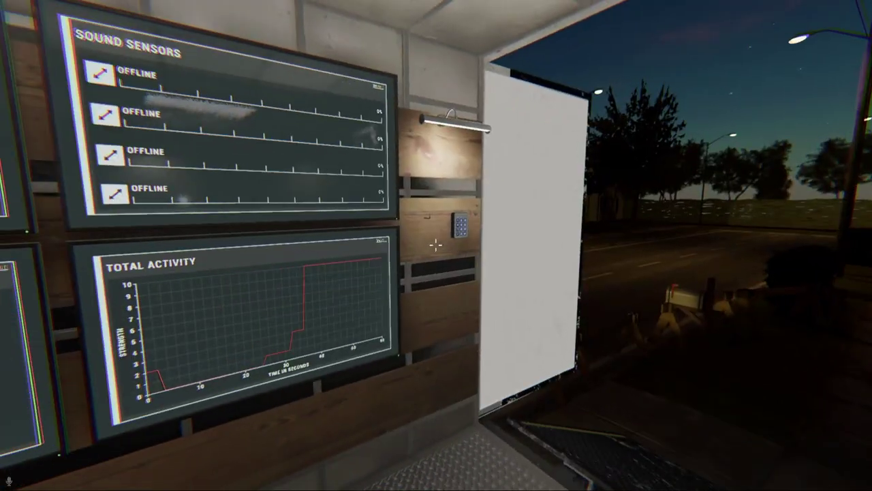
{"action": "key", "text": "j"}
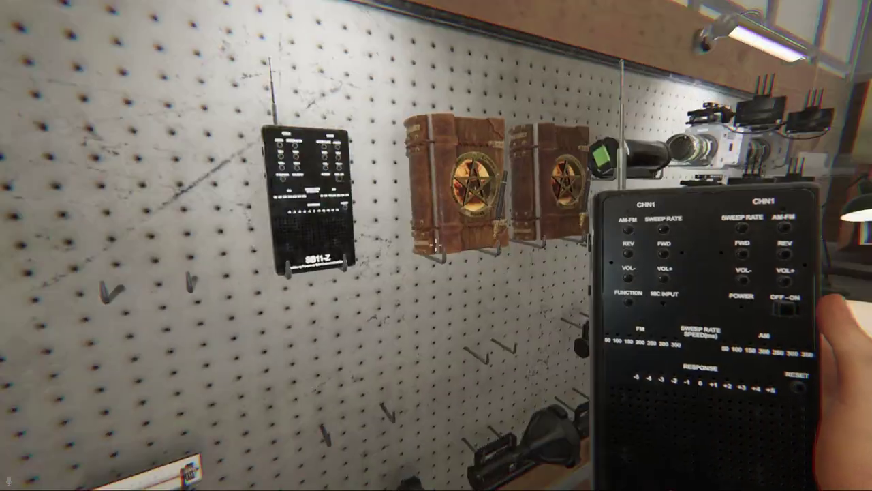
{"action": "key", "text": "q"}
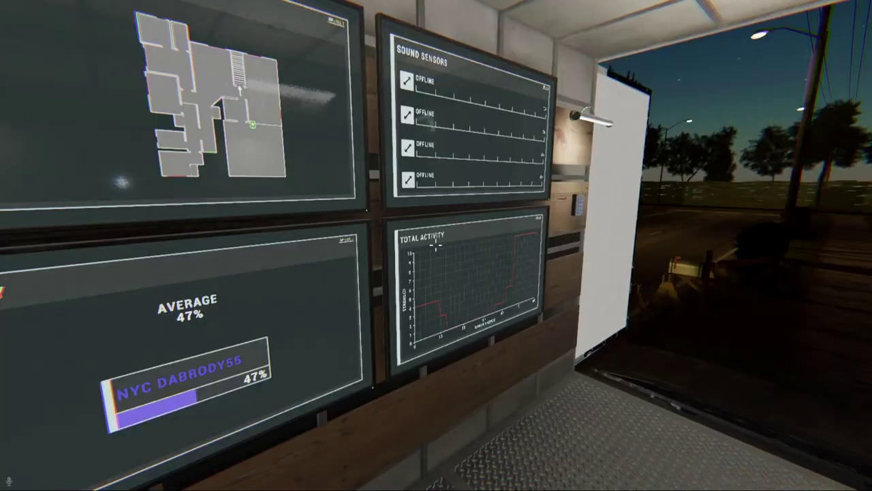
{"action": "key", "text": "j"}
{"action": "key", "text": "j"}
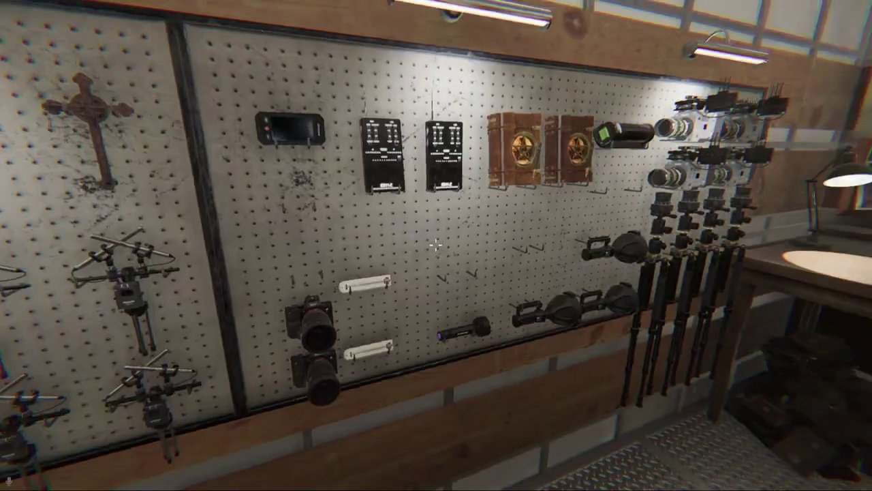
- Take the thermometer and walk up the path through the front door
{"action": "key", "text": "e"}
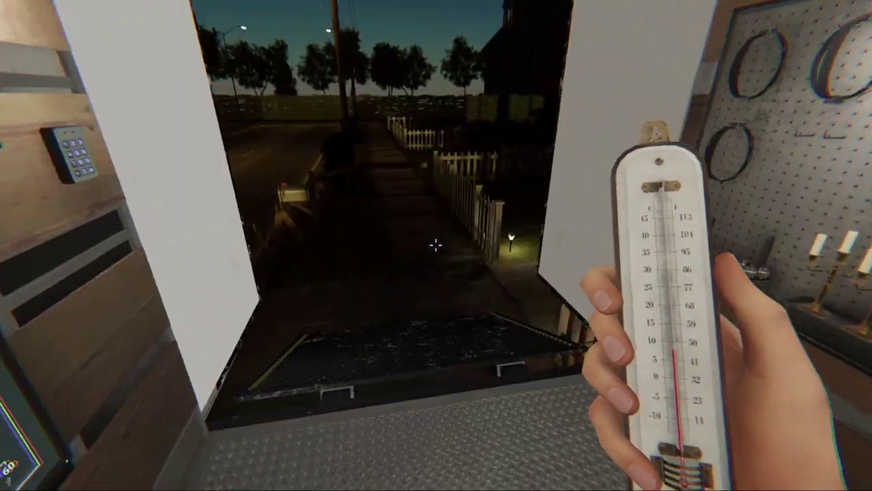
{"action": "key", "text": "w"}
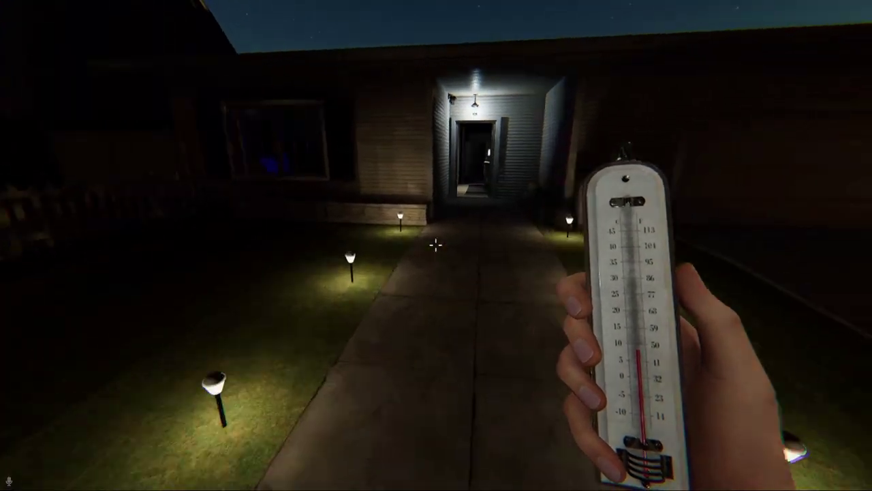
{"action": "key", "text": "w"}
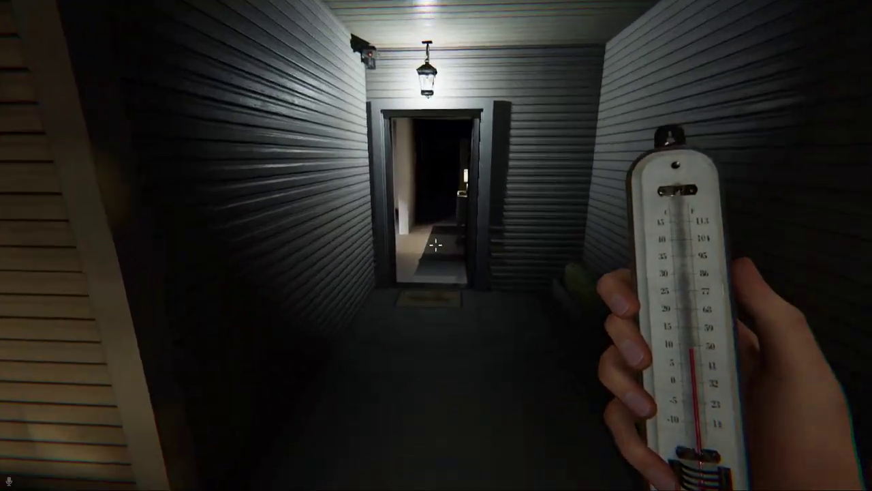
{"action": "key", "text": "w"}
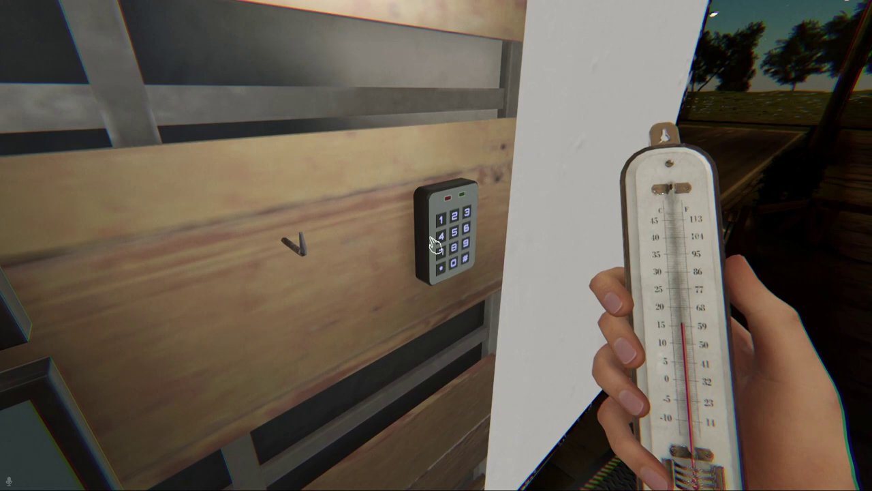
- Shut the truck door via the keypad to end the contract, then open the journal's Evidence page
{"action": "left_click", "coordinate": [436, 244]}
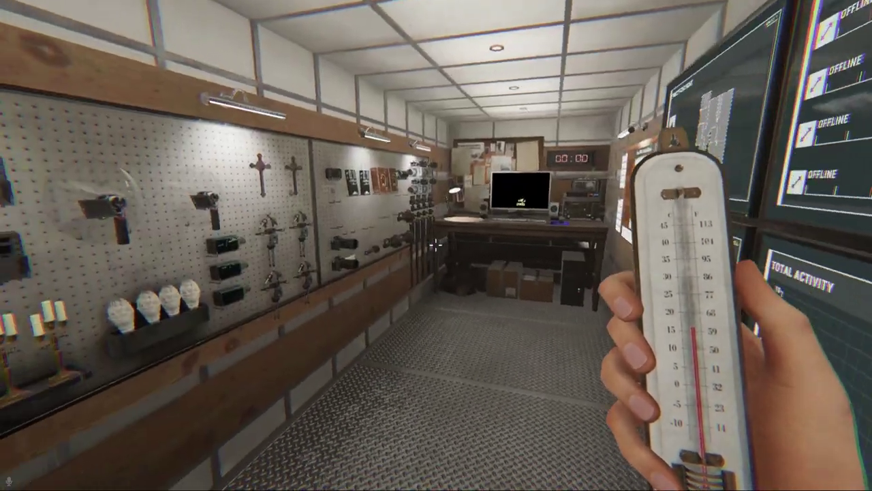
{"action": "key", "text": "Escape"}
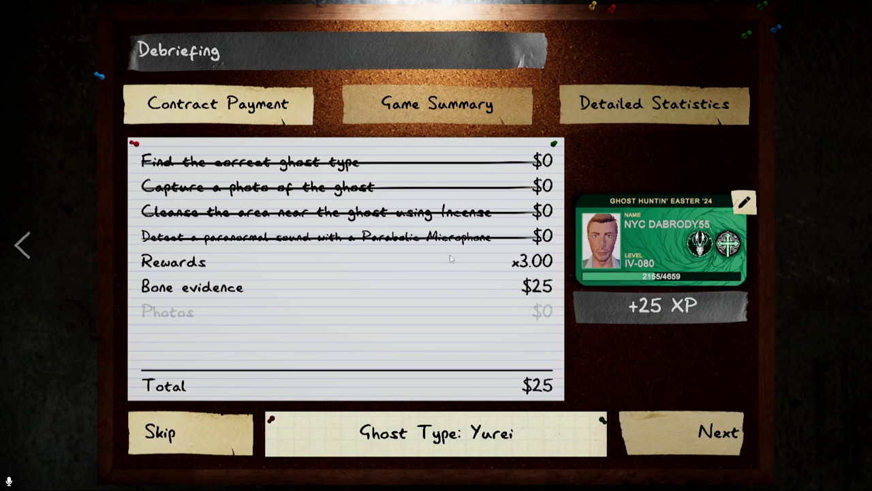
- Finish the $40 photo debriefing, return to the singleplayer lobby, and bring up the journal
{"action": "left_click", "coordinate": [188, 450]}
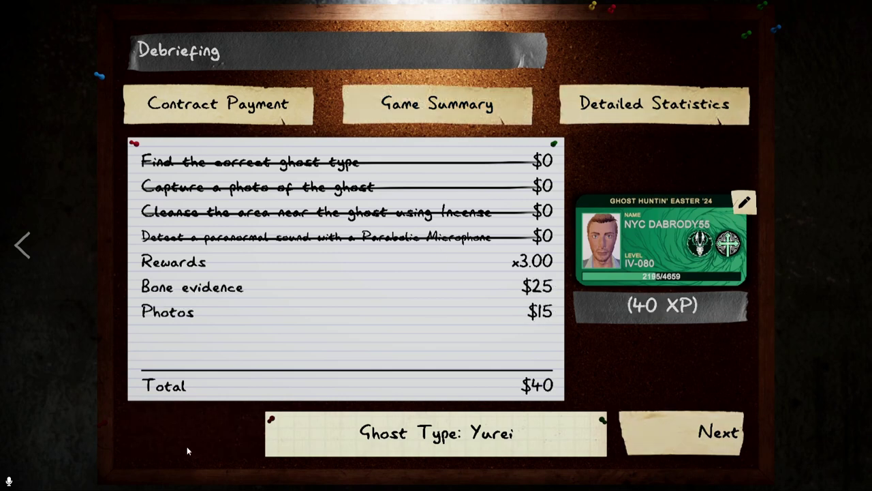
{"action": "left_click", "coordinate": [635, 415]}
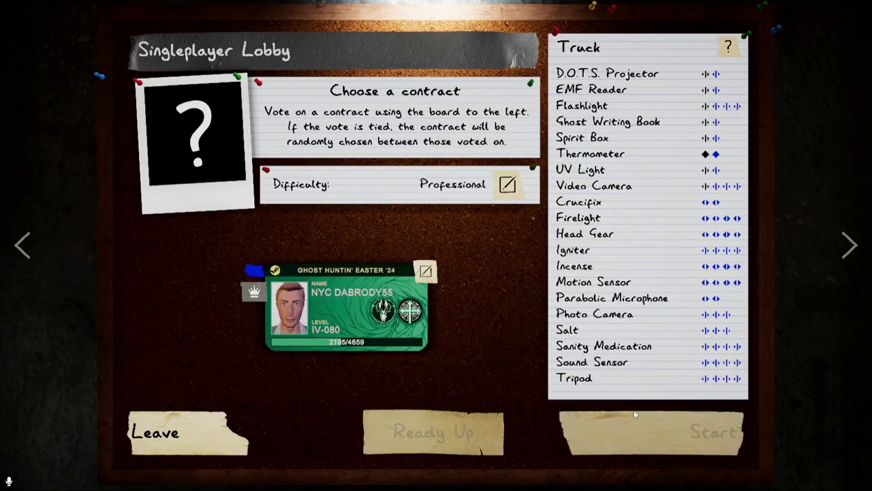
{"action": "key", "text": "j"}
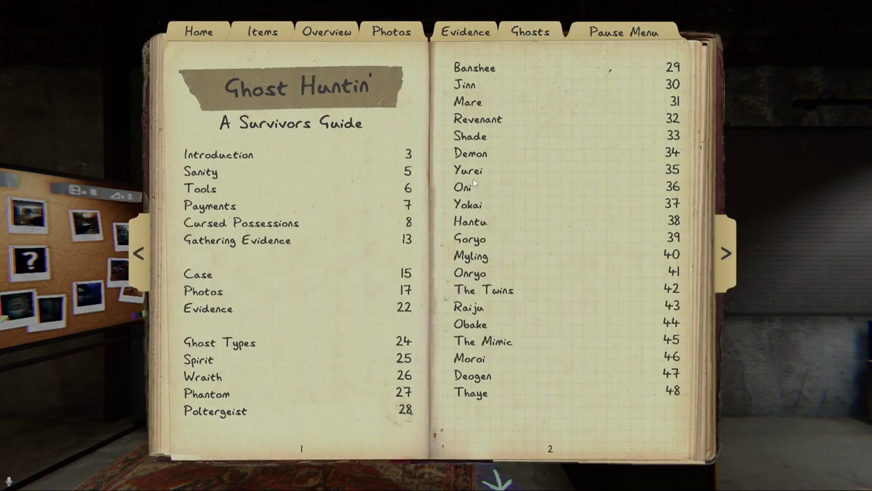
- Flip between the Yurei and Oni pages in the journal's Ghost Types list, finishing on Oni
{"action": "left_click", "coordinate": [528, 29]}
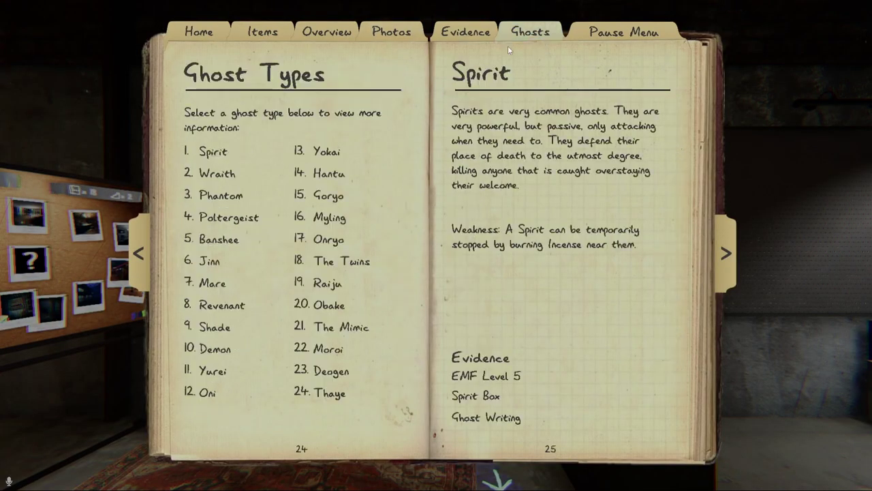
{"action": "left_click", "coordinate": [211, 370]}
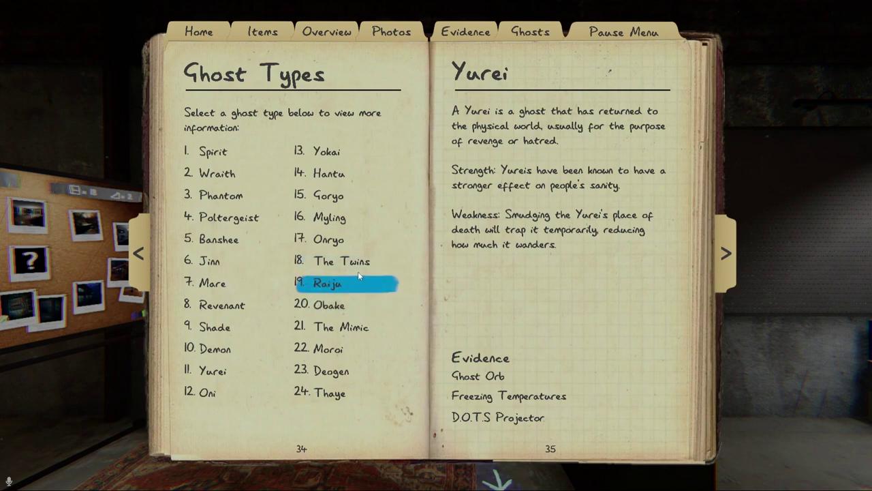
{"action": "left_click", "coordinate": [208, 393]}
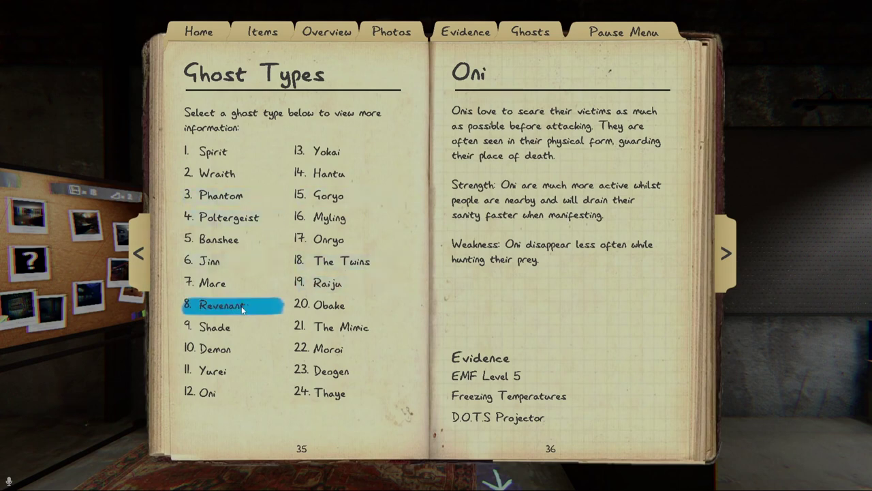
{"action": "left_click", "coordinate": [219, 372]}
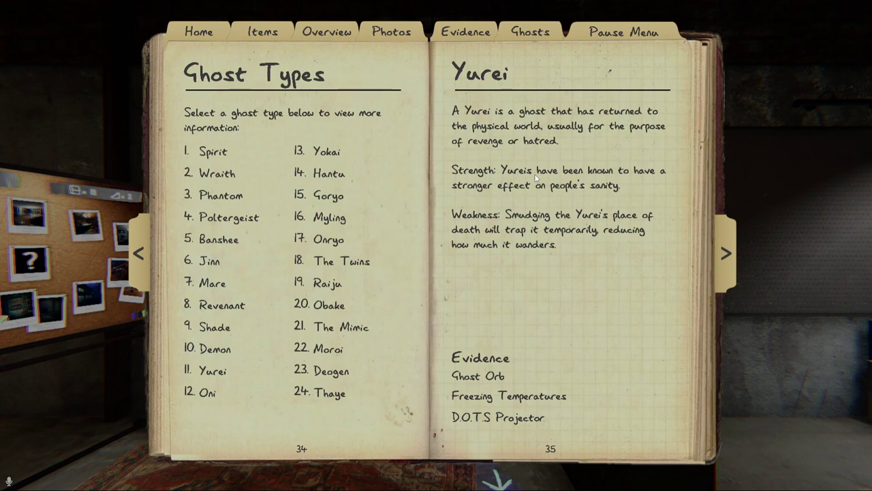
{"action": "left_click", "coordinate": [204, 393]}
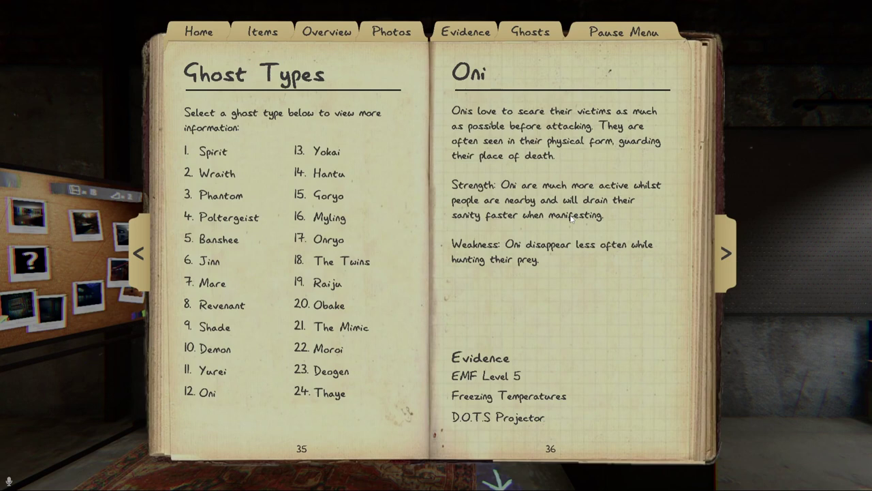
- Close the journal and walk past the back-wall display cases to the boombox table
{"action": "key", "text": "j"}
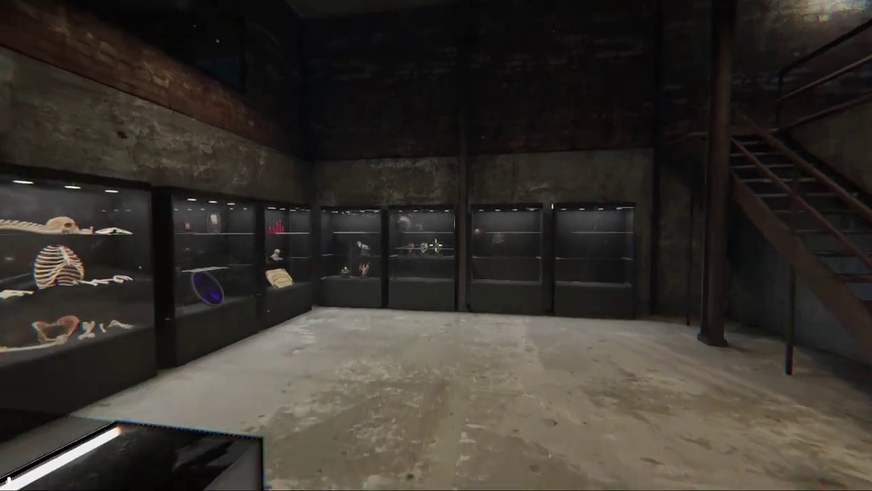
{"action": "key", "text": "w"}
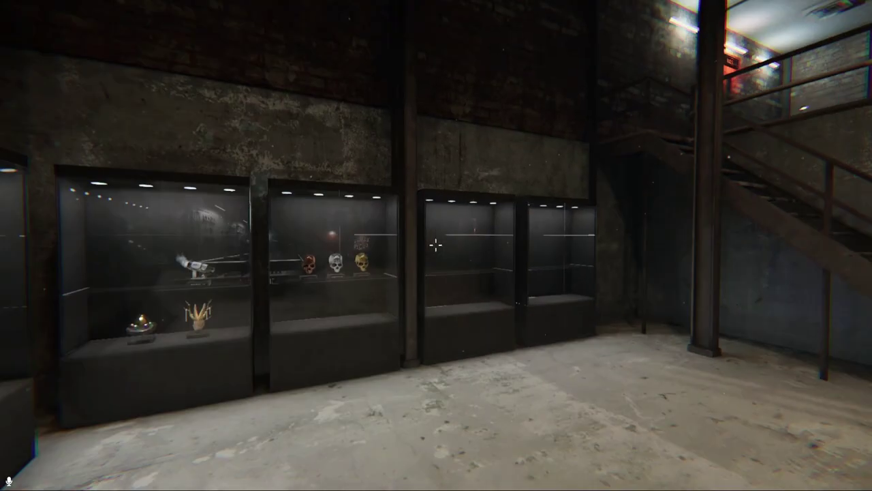
{"action": "key", "text": "w"}
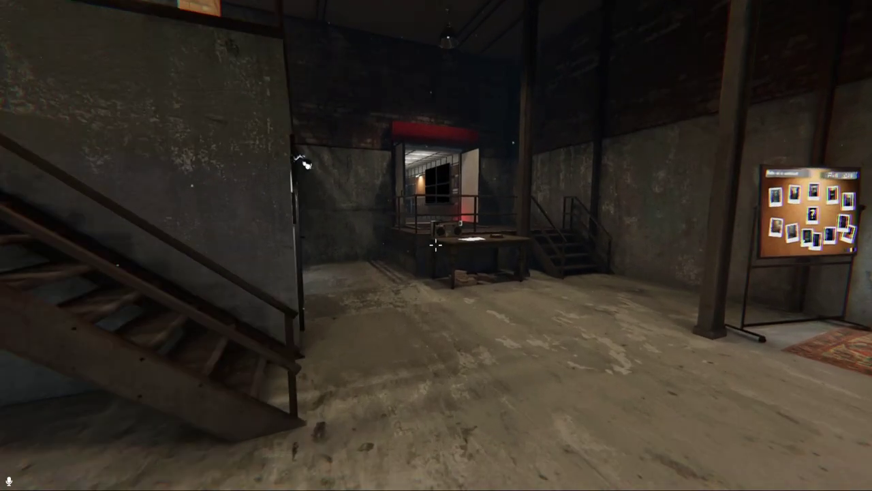
{"action": "key", "text": "w"}
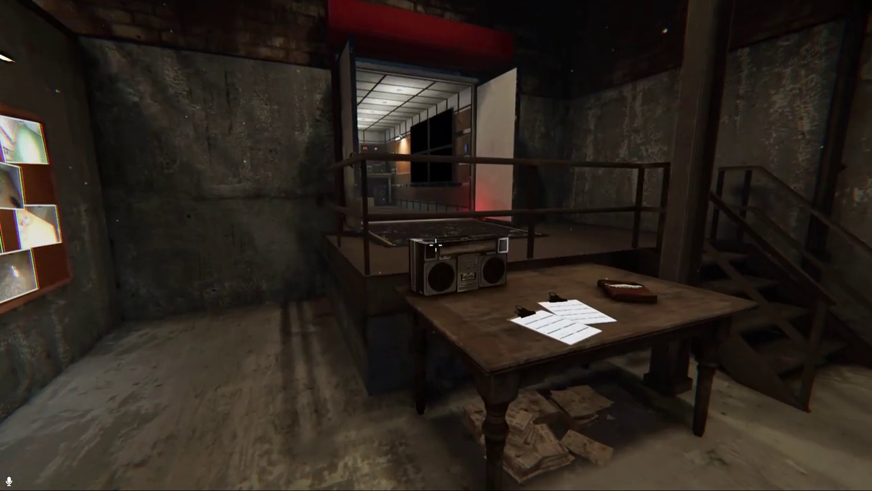
{"action": "key", "text": "w"}
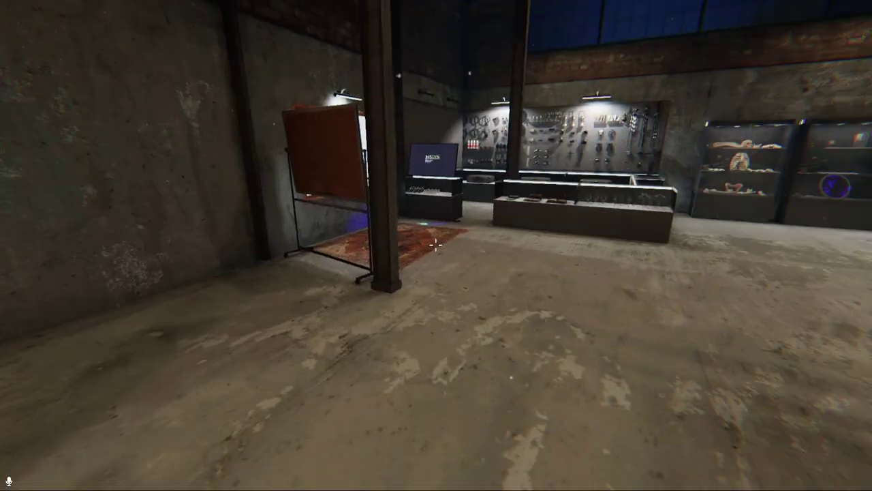
{"action": "key", "text": "Escape"}
{"action": "key", "text": "Escape"}
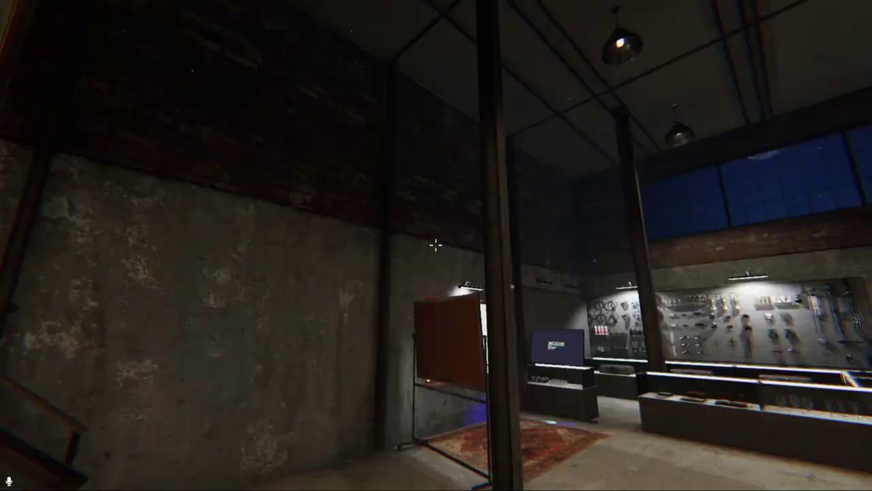
- Climb the stairs to the games mezzanine and look over the warehouse floor below
{"action": "key", "text": "w"}
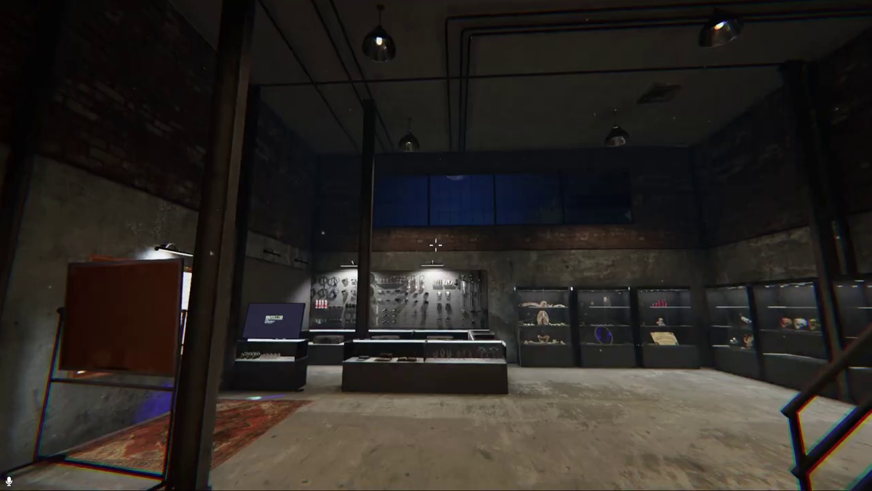
{"action": "key", "text": "w"}
{"action": "key", "text": "w"}
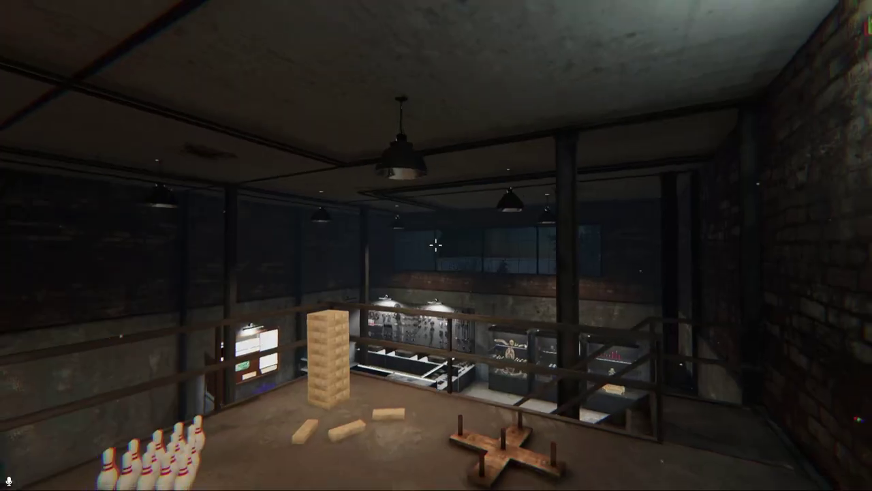
{"action": "key", "text": "w"}
{"action": "key", "text": "Left"}
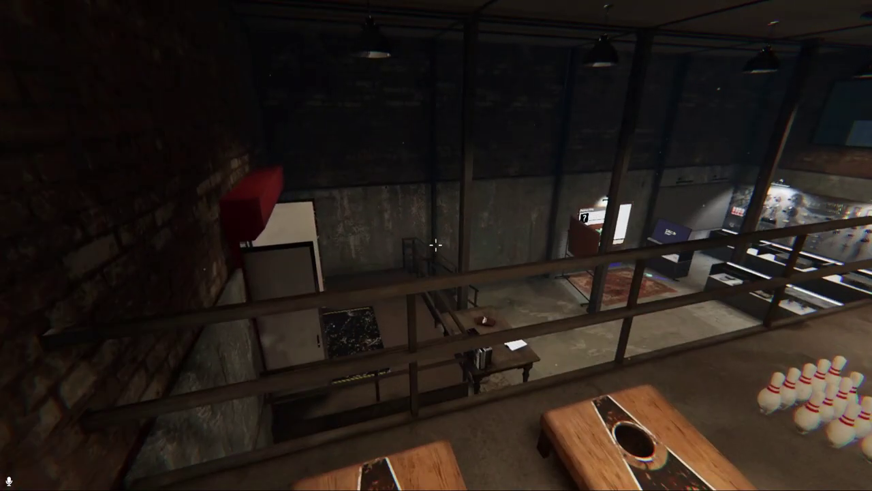
{"action": "key", "text": "d"}
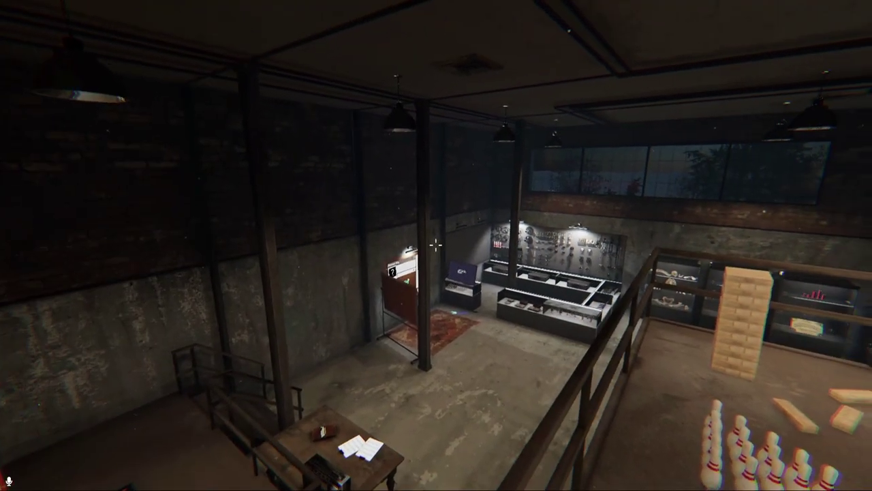